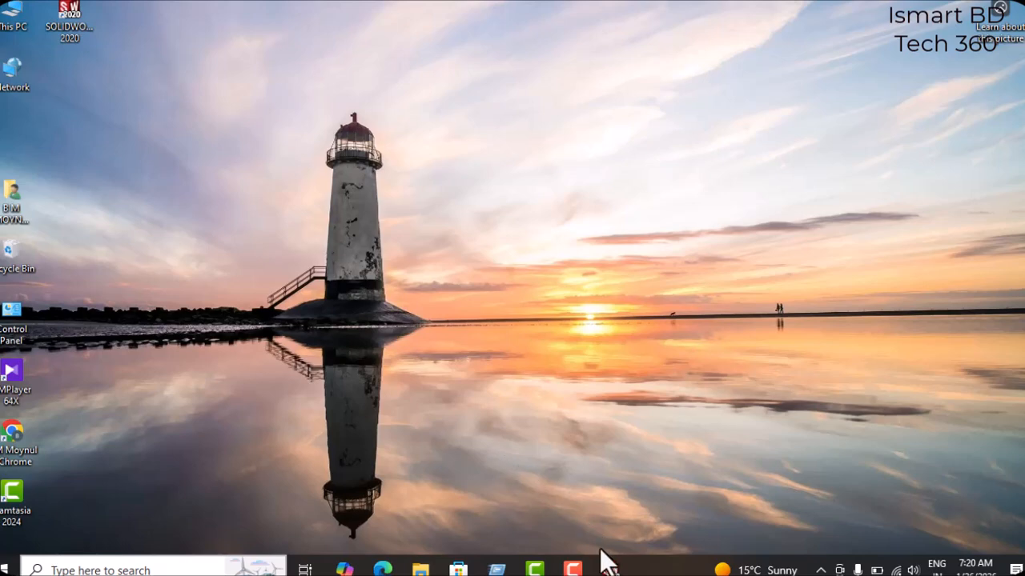
Switch to SOLIDWORKS with the empty sketch open on the Front Plane
{"action": "mouse_move", "coordinate": [610, 569]}
{"action": "left_click", "coordinate": [613, 490]}
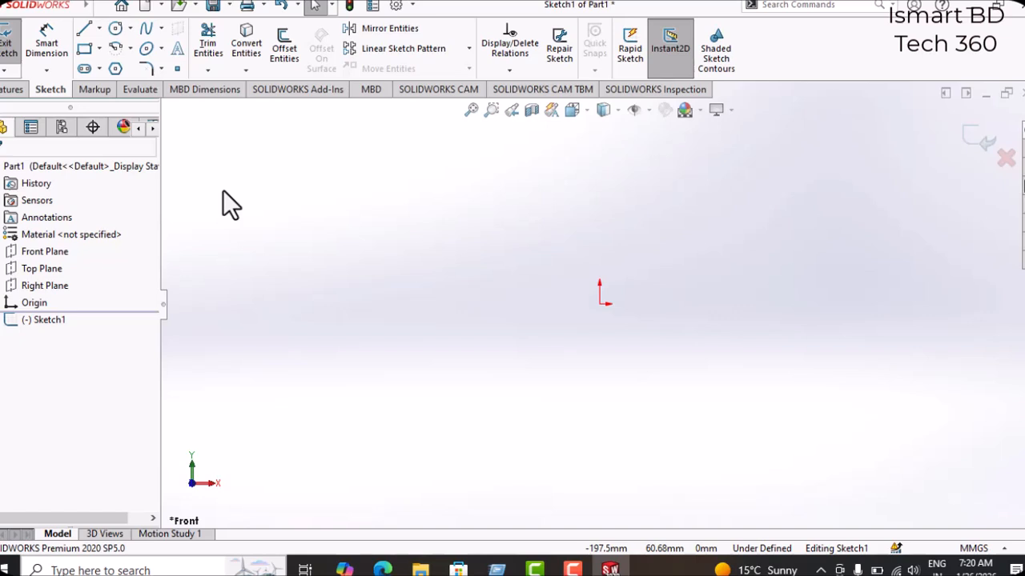
Sketch a horizontal line about 171 mm long above the origin, continuing past the low-memory warning
{"action": "left_click", "coordinate": [99, 30]}
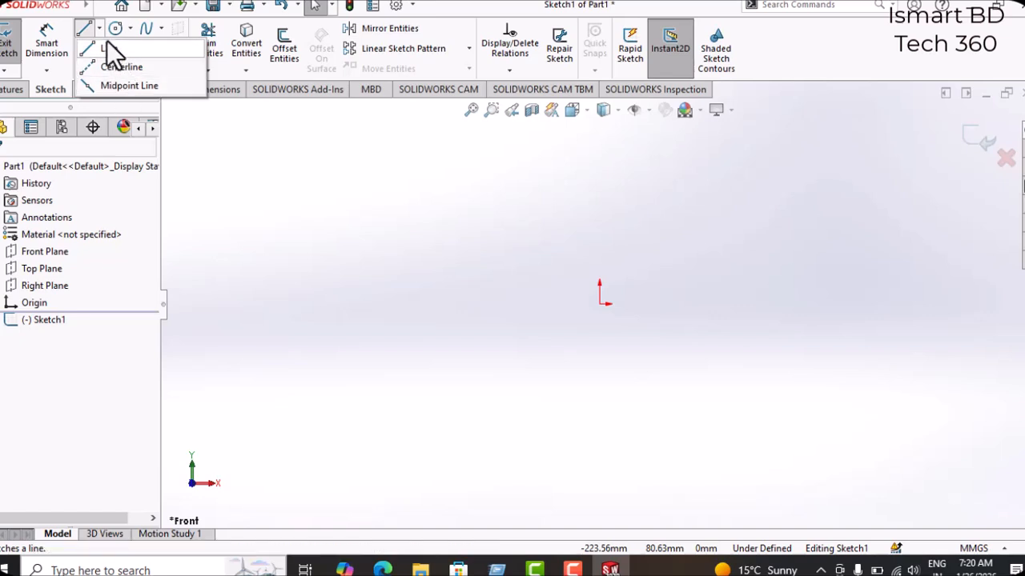
{"action": "left_click", "coordinate": [106, 45]}
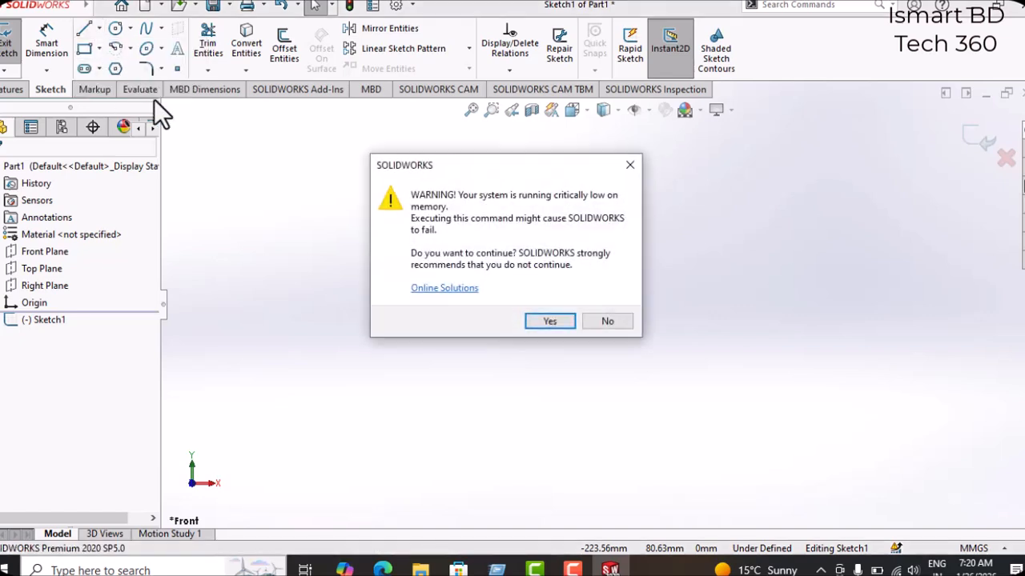
{"action": "left_click", "coordinate": [548, 320]}
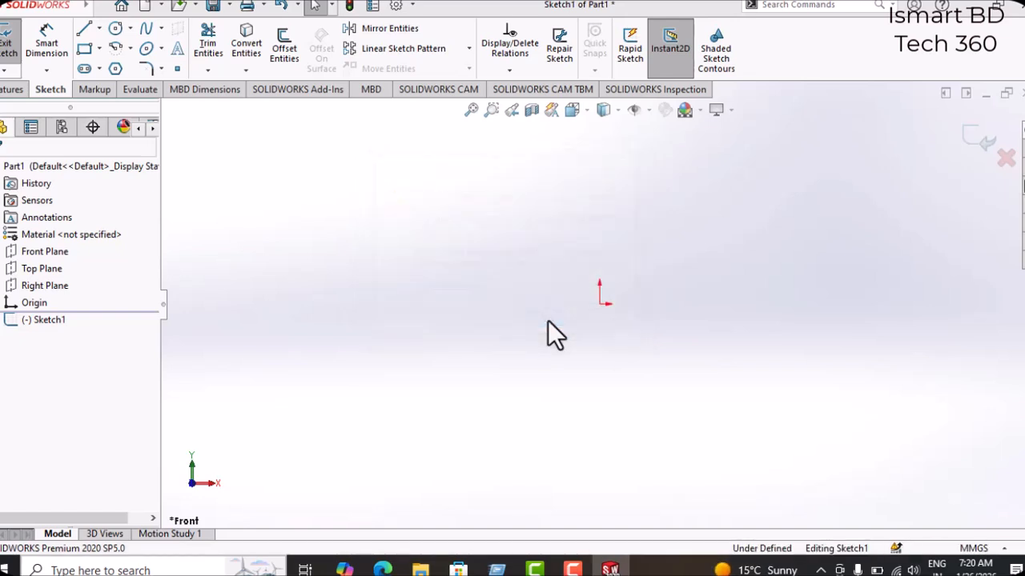
{"action": "left_click", "coordinate": [283, 253]}
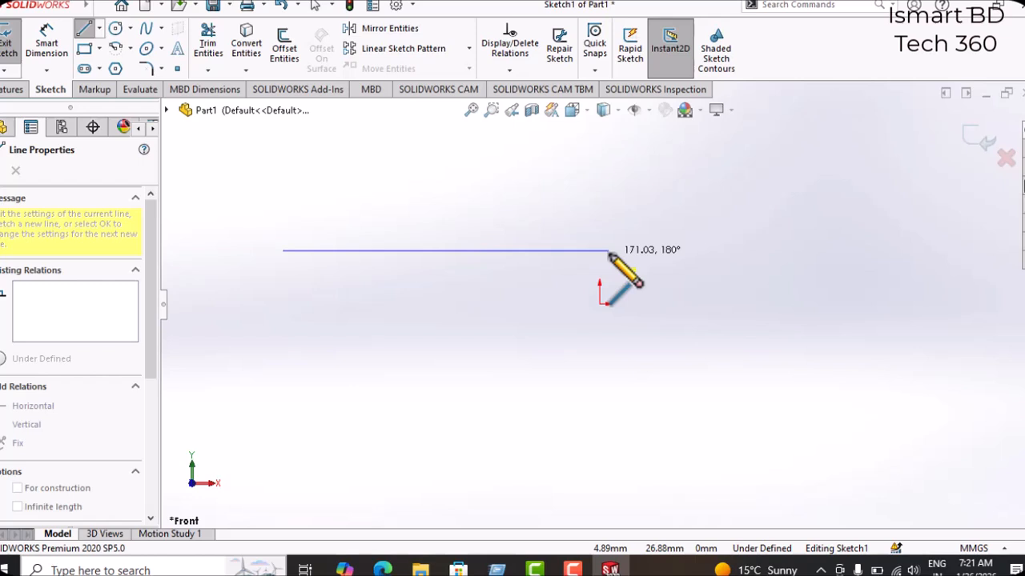
{"action": "left_click", "coordinate": [610, 252]}
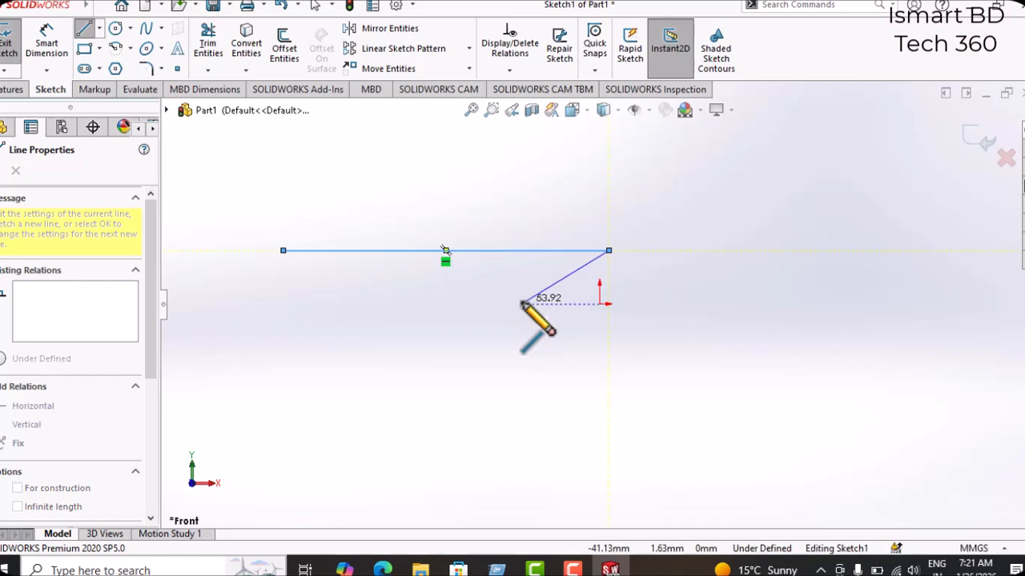
{"action": "key", "text": "Escape"}
{"action": "key", "text": "Escape"}
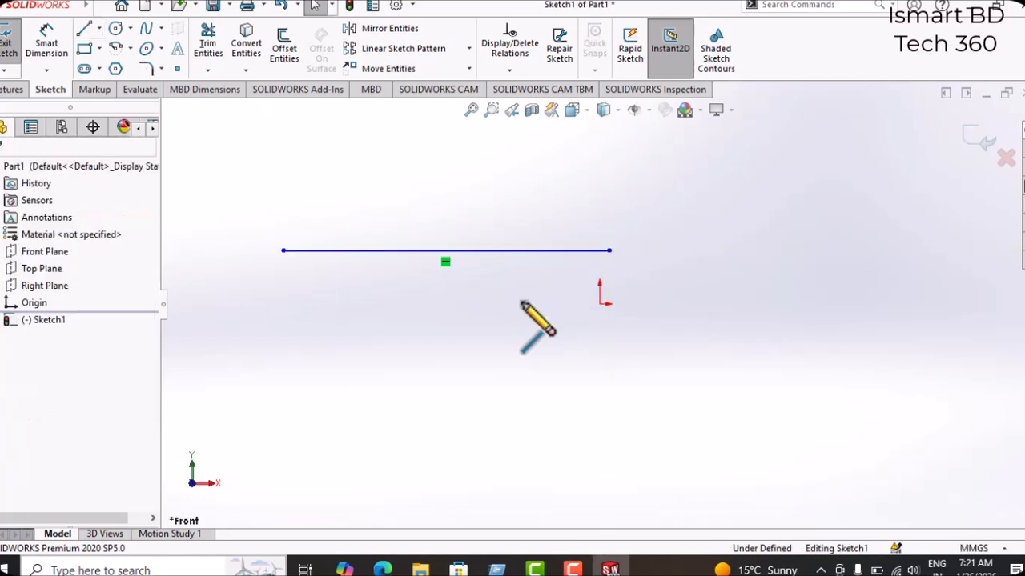
Sketch a horizontal centerline about 169 mm long beneath the line, ending directly below the origin
{"action": "left_click", "coordinate": [98, 31]}
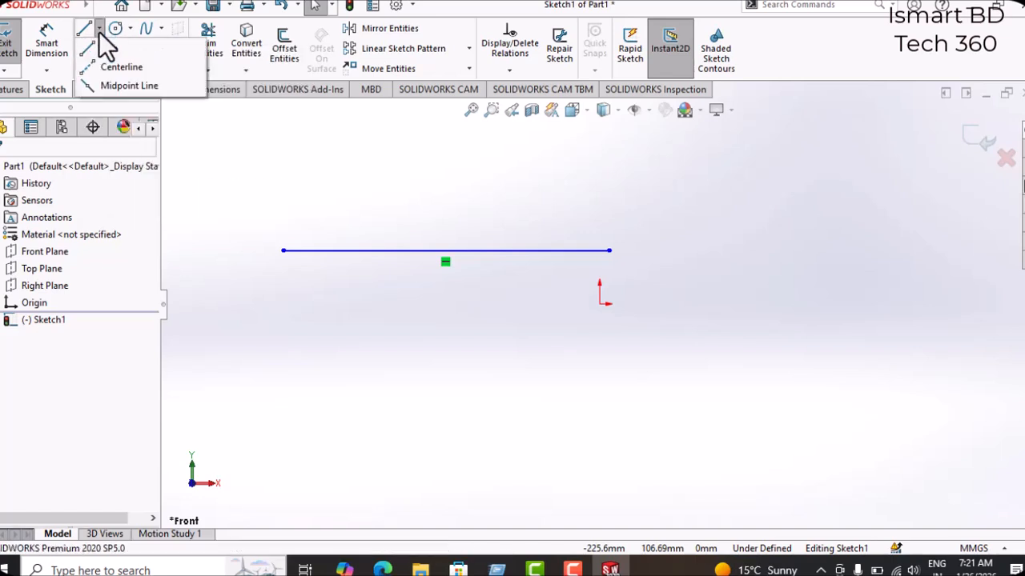
{"action": "left_click", "coordinate": [101, 71]}
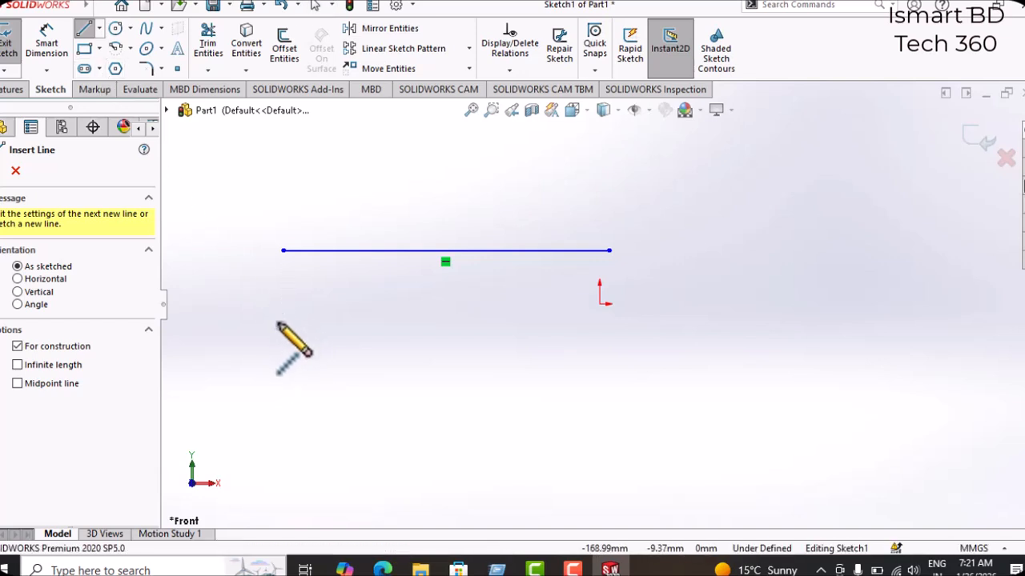
{"action": "left_click", "coordinate": [277, 323]}
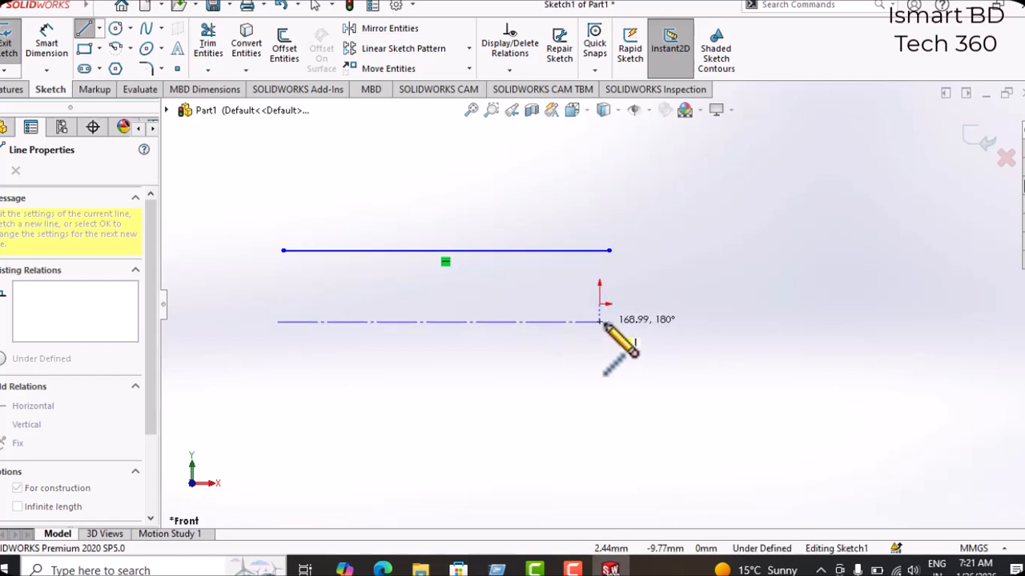
{"action": "left_click", "coordinate": [599, 322]}
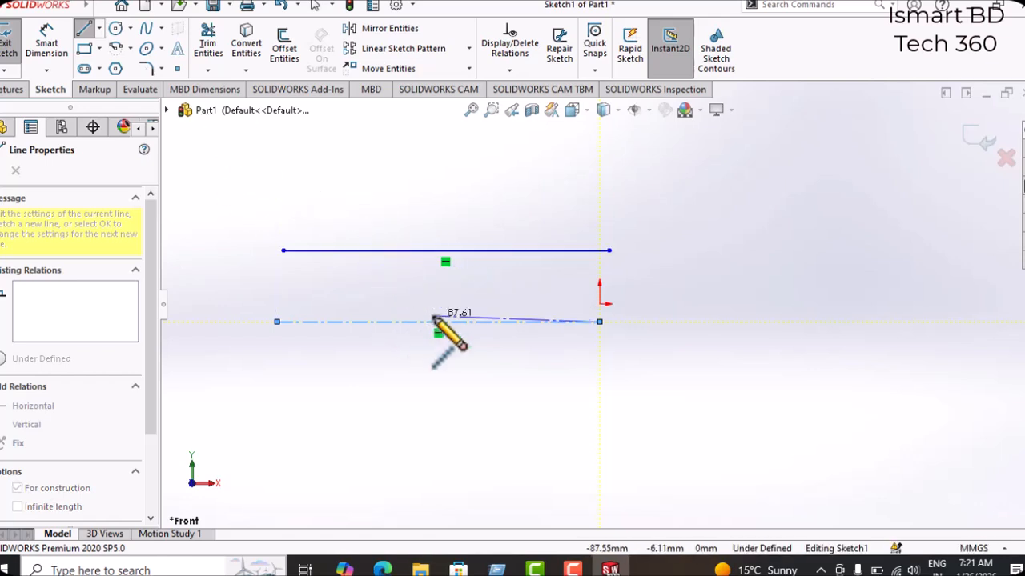
{"action": "key", "text": "Escape"}
{"action": "key", "text": "Escape"}
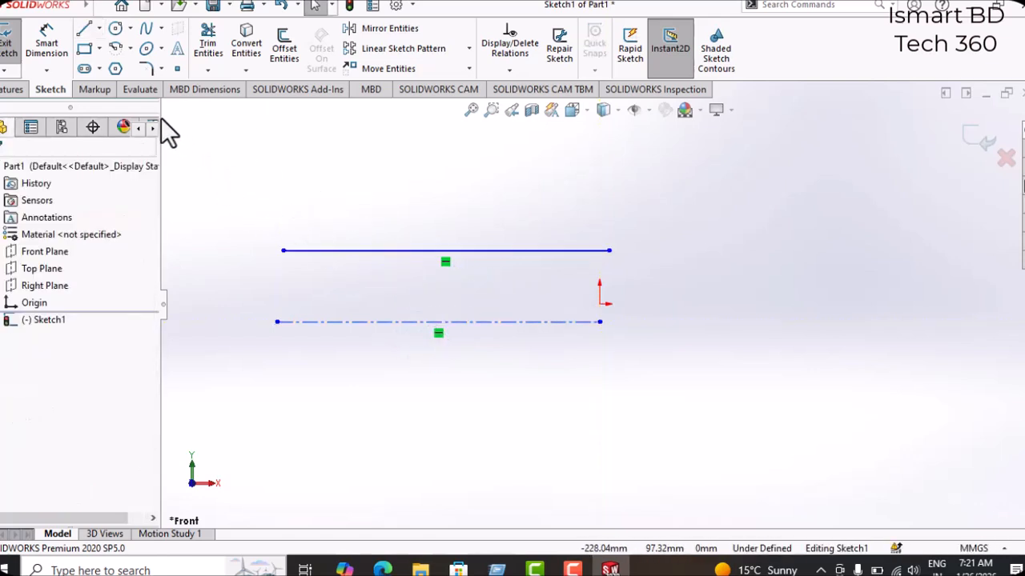
Sketch a horizontal midpoint line below the centerline, extending about 60 mm to each side of its midpoint
{"action": "left_click", "coordinate": [99, 30]}
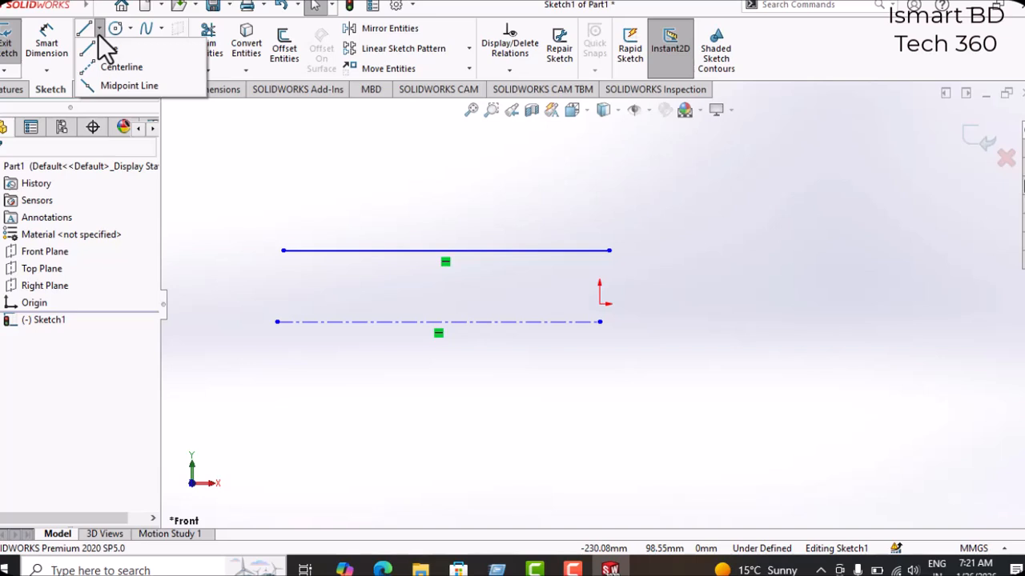
{"action": "left_click", "coordinate": [113, 85]}
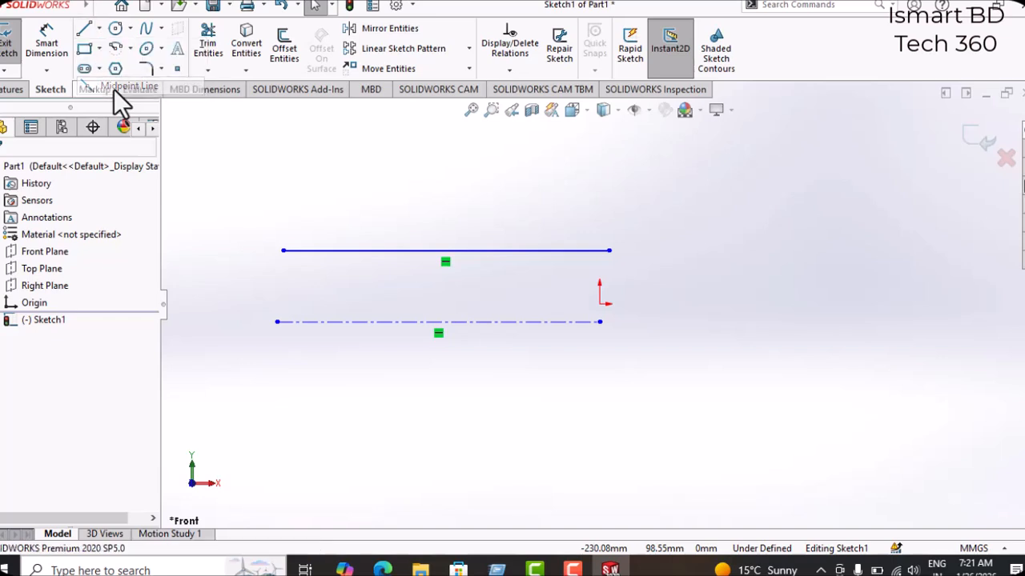
{"action": "left_click", "coordinate": [308, 408]}
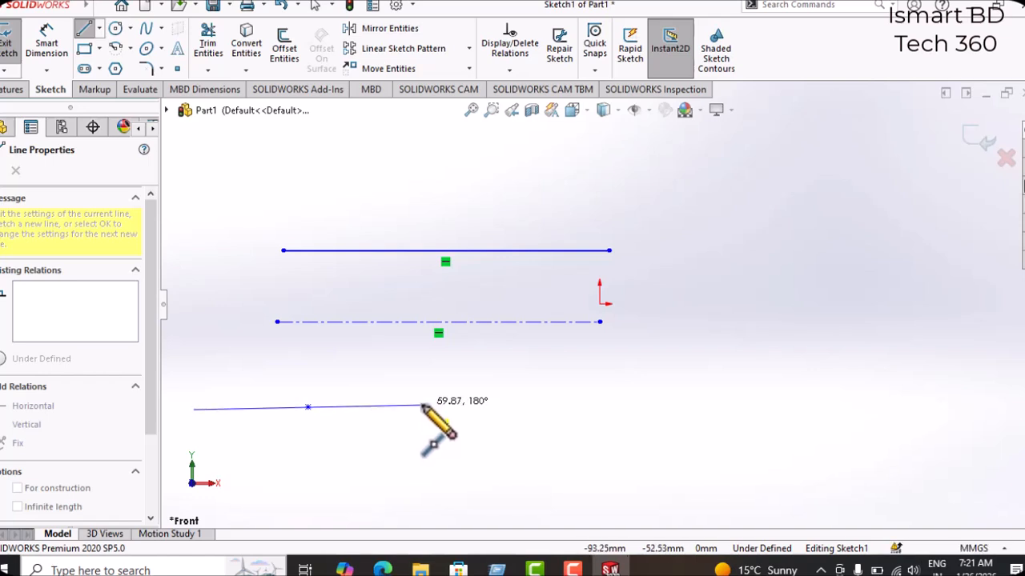
{"action": "left_click", "coordinate": [424, 406]}
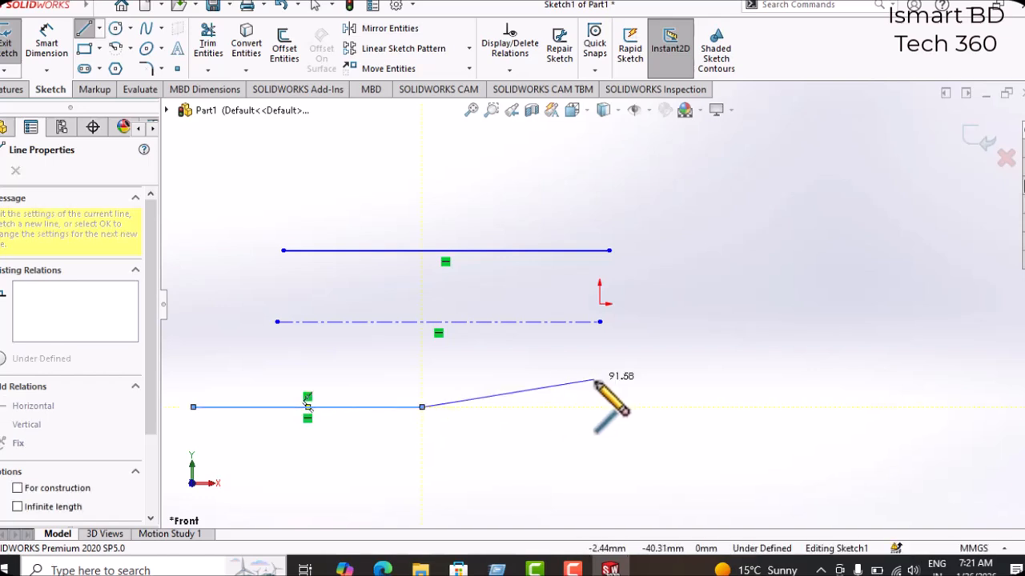
{"action": "key", "text": "Escape"}
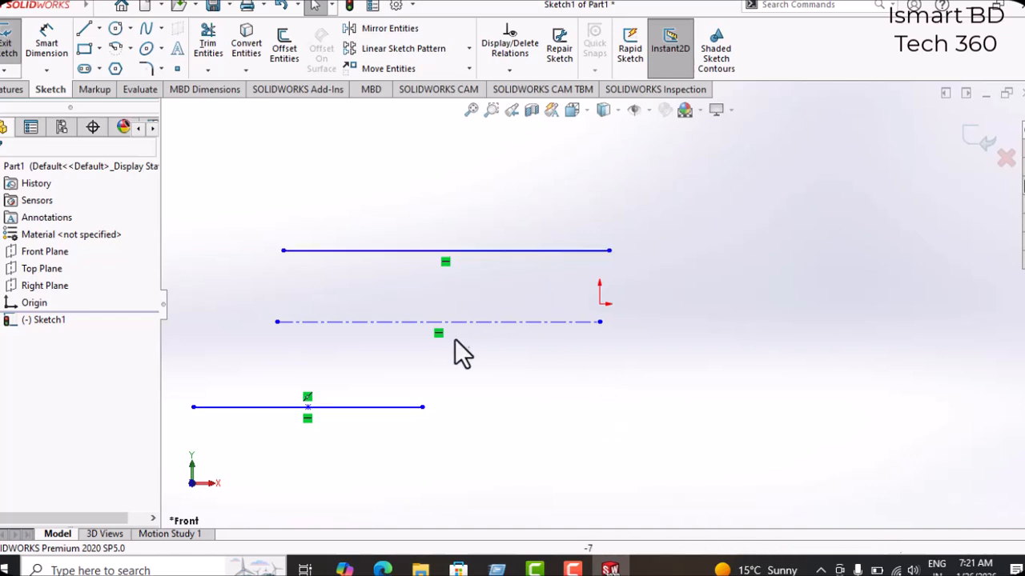
Delete all three sketched lines so the sketch is empty
{"action": "left_click", "coordinate": [347, 408]}
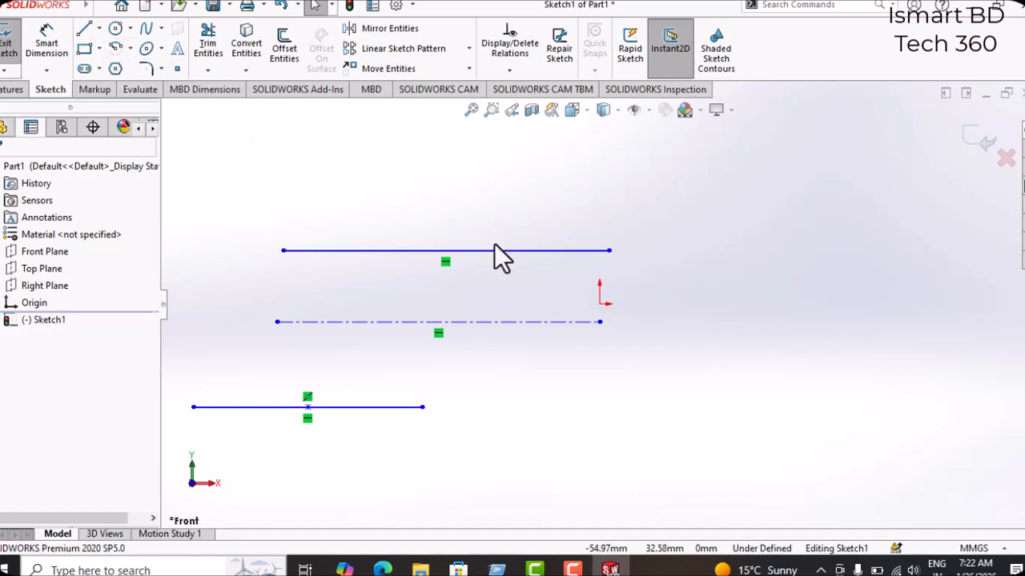
{"action": "key", "text": "ctrl+a"}
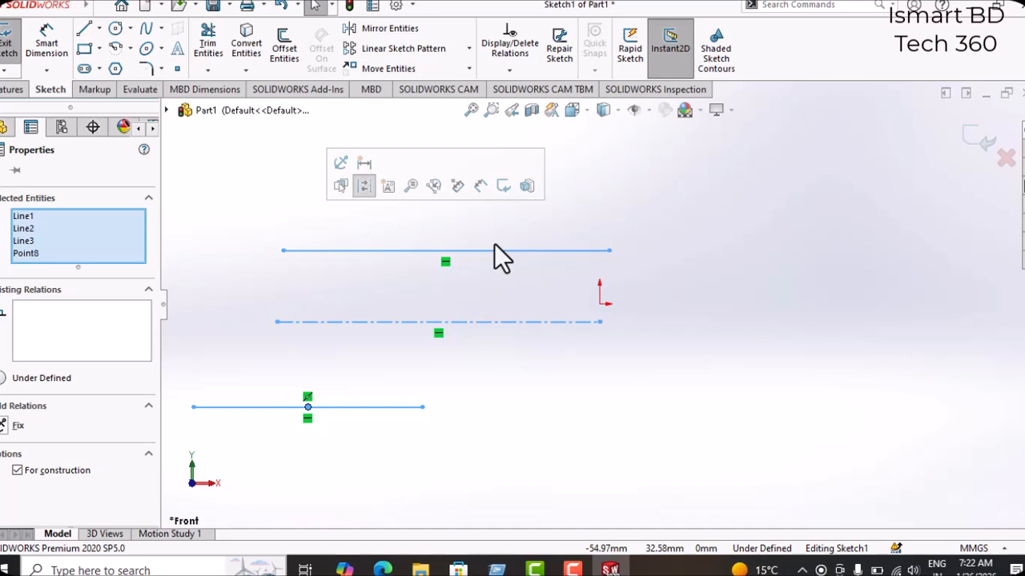
{"action": "key", "text": "Delete"}
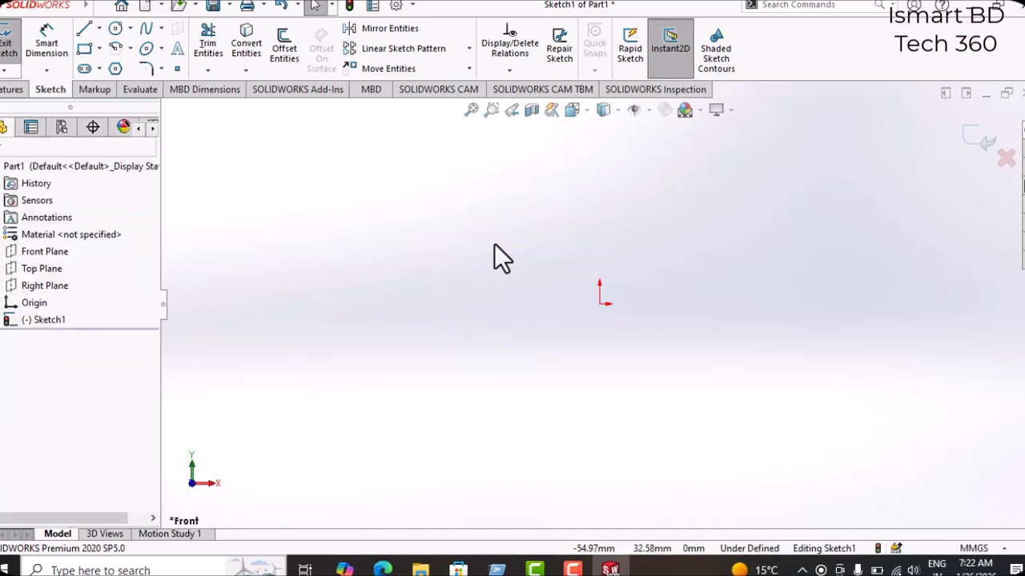
Sketch a corner rectangle about 149 by 71 mm to the upper left of the origin
{"action": "left_click", "coordinate": [100, 49]}
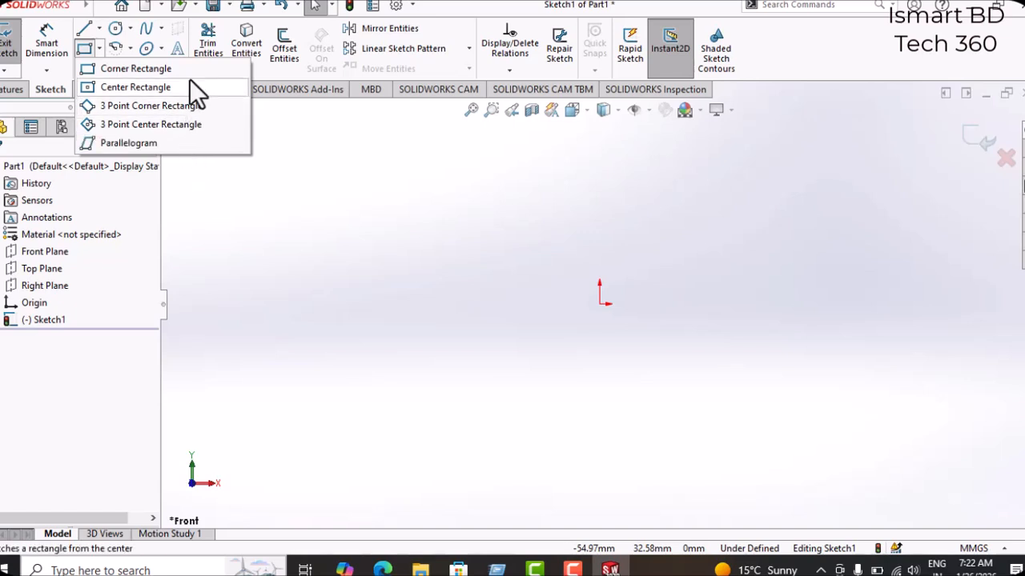
{"action": "left_click", "coordinate": [190, 70]}
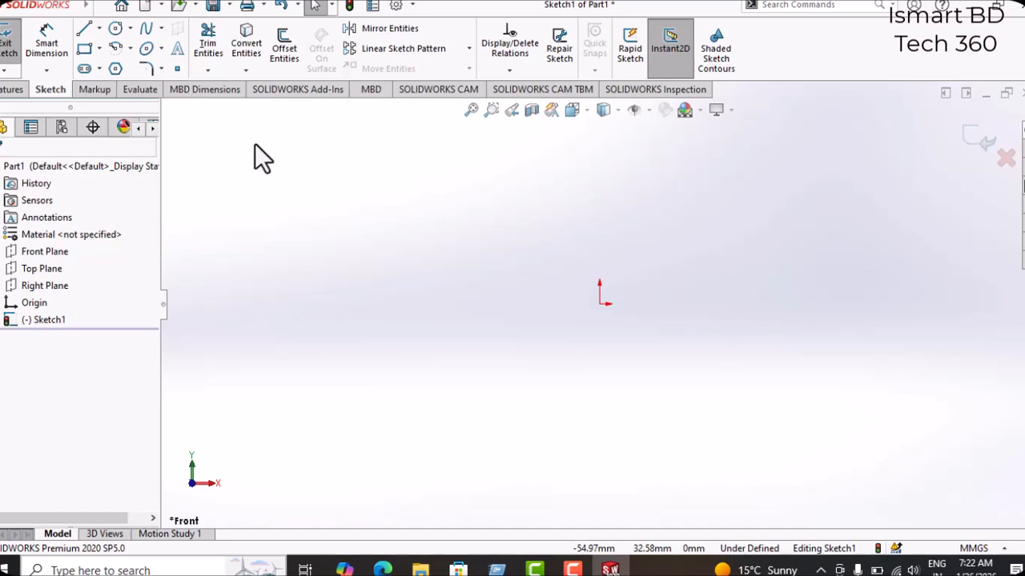
{"action": "left_click", "coordinate": [307, 170]}
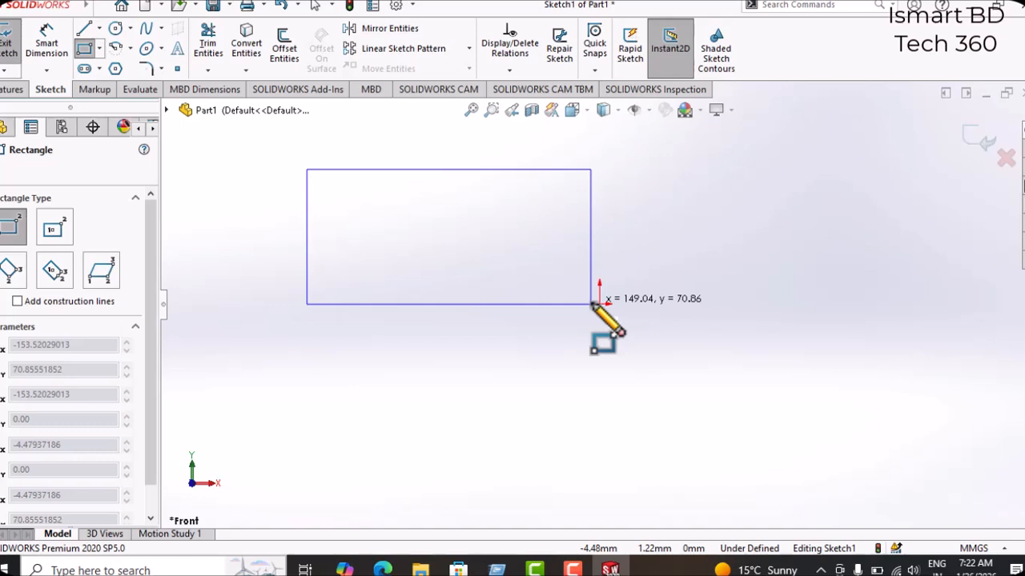
{"action": "left_click", "coordinate": [591, 304]}
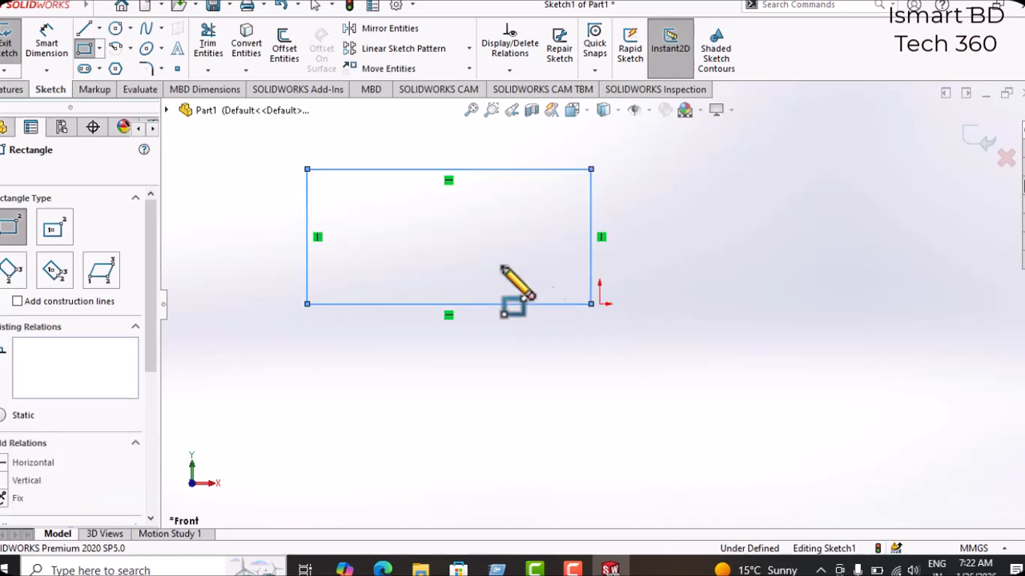
Sketch a center rectangle about 62 by 35 mm to the right of the origin, its lower edge level with the origin
{"action": "left_click", "coordinate": [99, 49]}
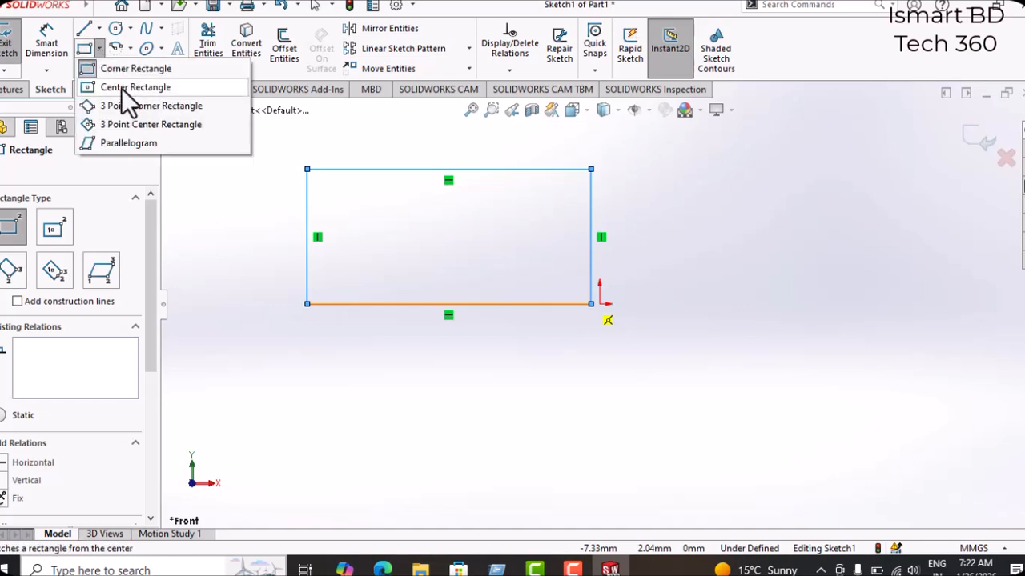
{"action": "left_click", "coordinate": [121, 88]}
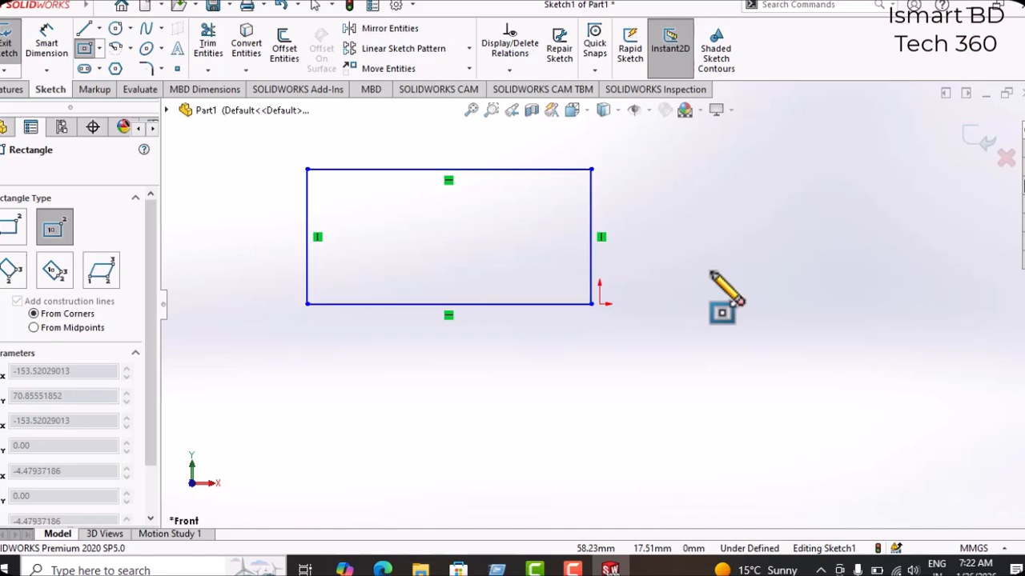
{"action": "left_click", "coordinate": [710, 272]}
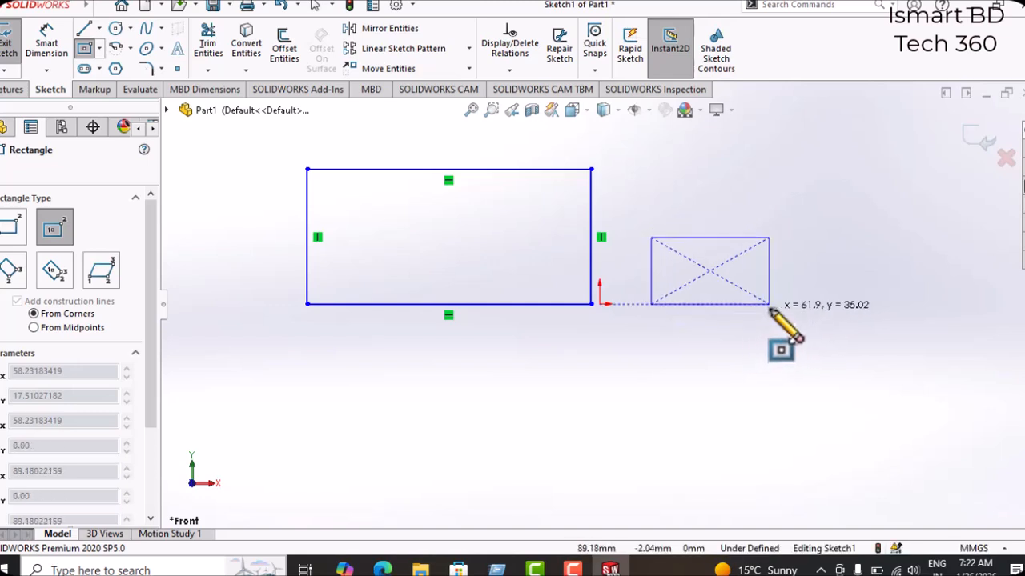
{"action": "left_click", "coordinate": [769, 305]}
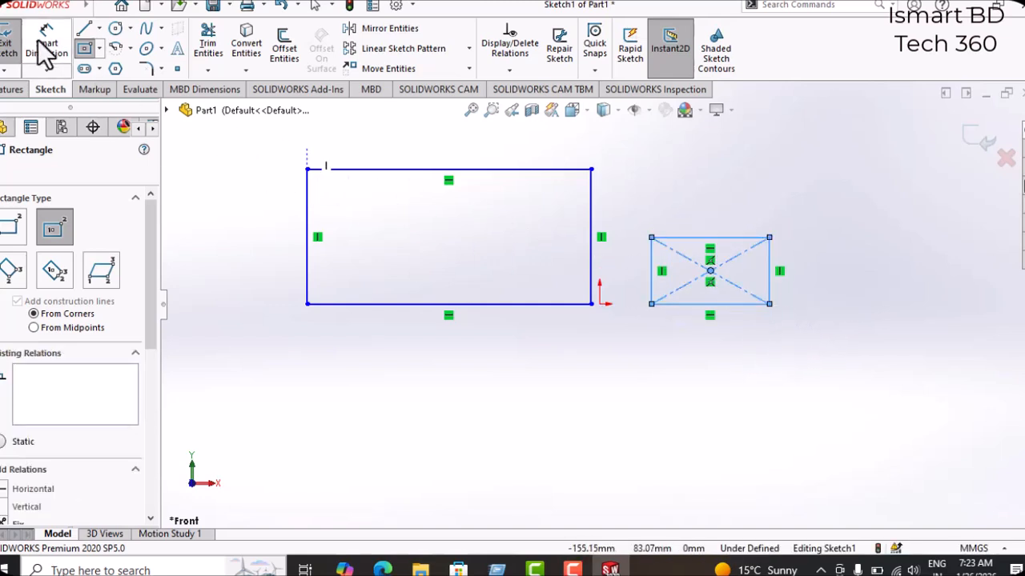
Sketch a horizontal 3 Point Corner Rectangle about 130 mm wide below the other two rectangles
{"action": "left_click", "coordinate": [100, 49]}
{"action": "left_click", "coordinate": [131, 111]}
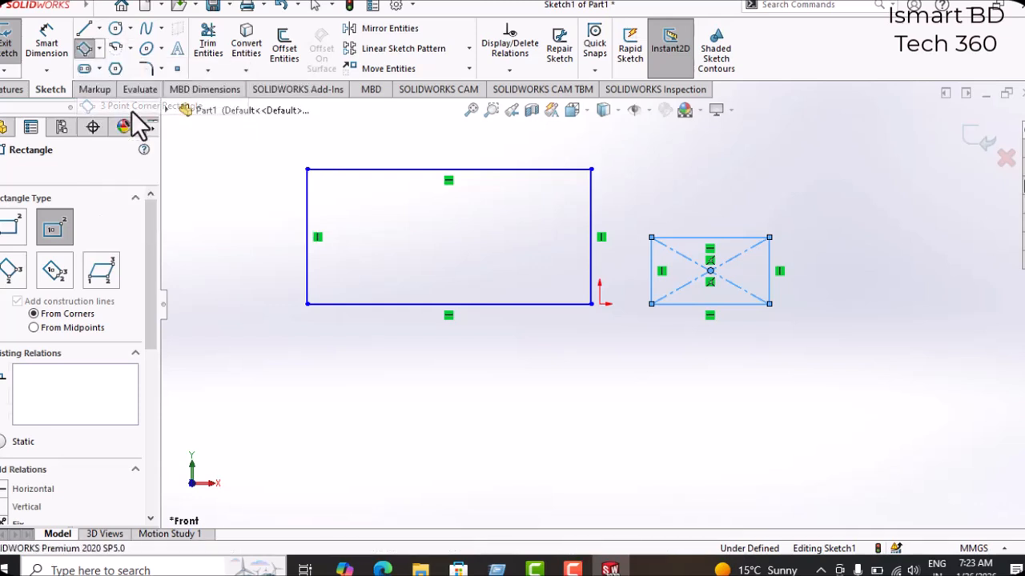
{"action": "left_click", "coordinate": [503, 398]}
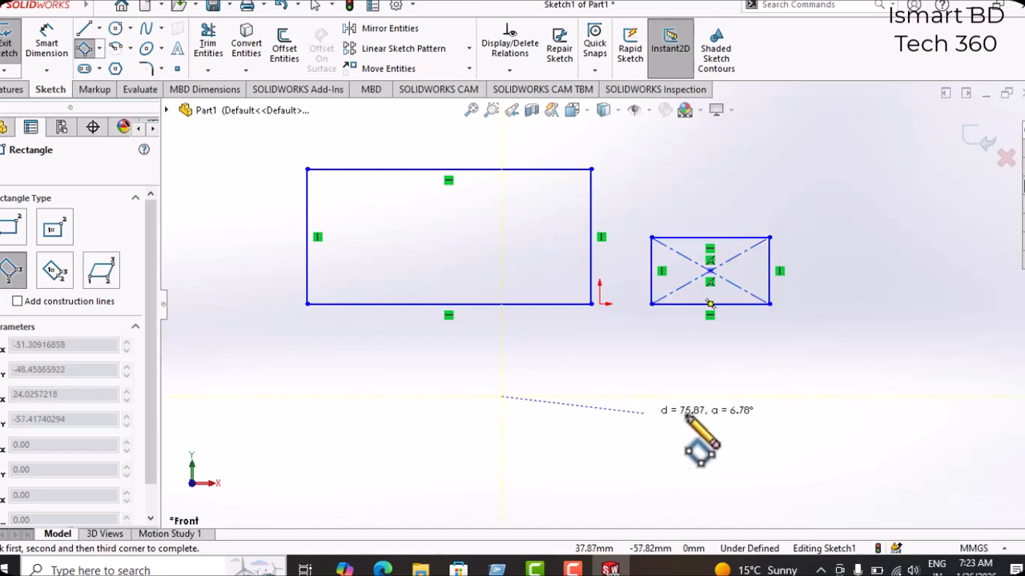
{"action": "left_click", "coordinate": [750, 396]}
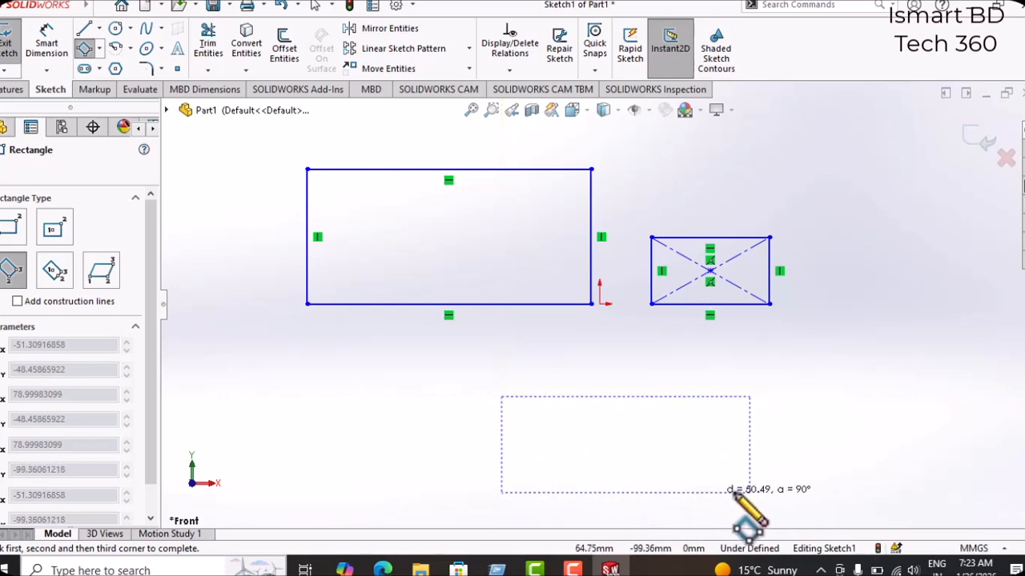
{"action": "left_click", "coordinate": [728, 487]}
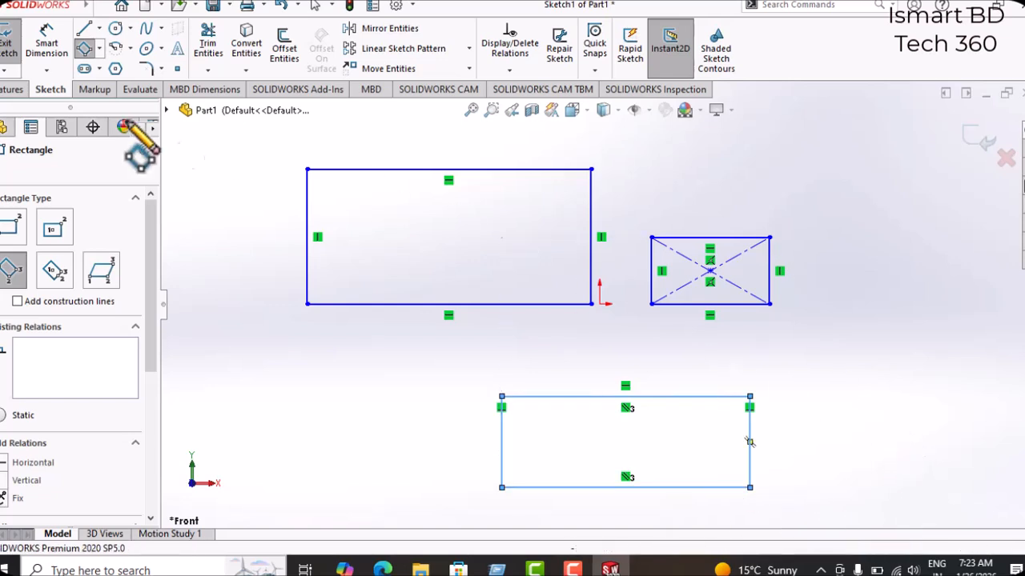
{"action": "left_click", "coordinate": [100, 50]}
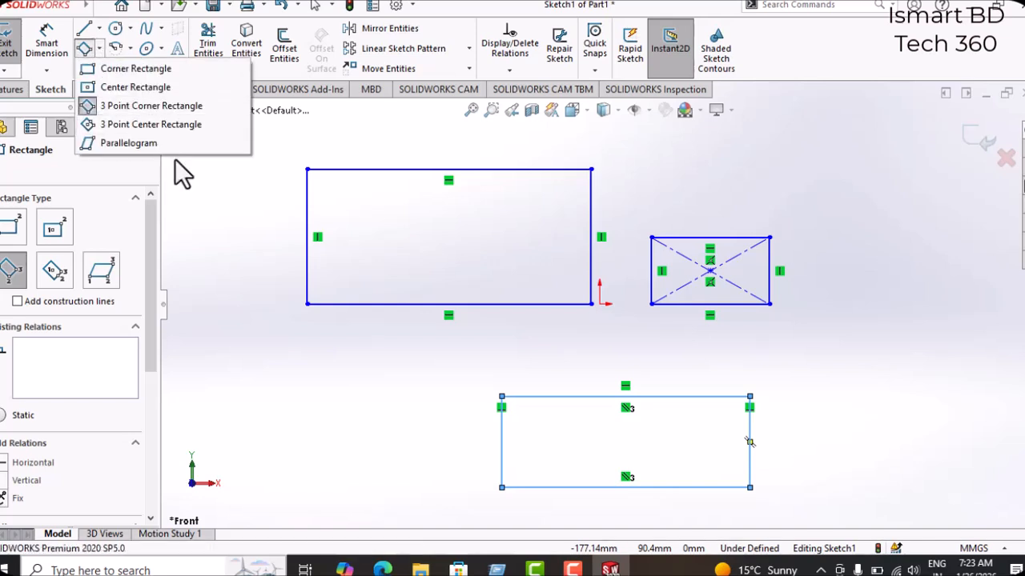
{"action": "left_click", "coordinate": [202, 185]}
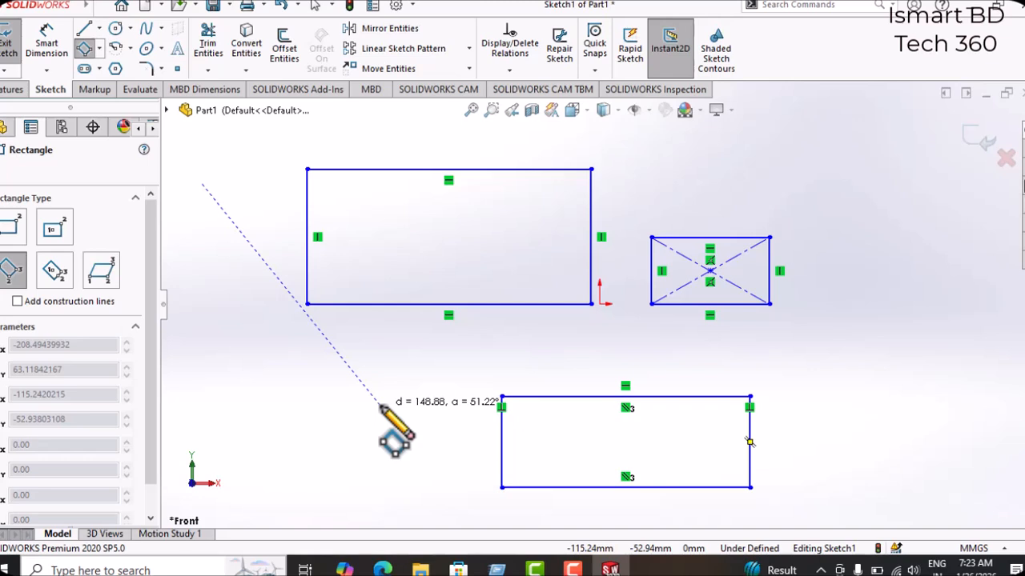
{"action": "key", "text": "Escape"}
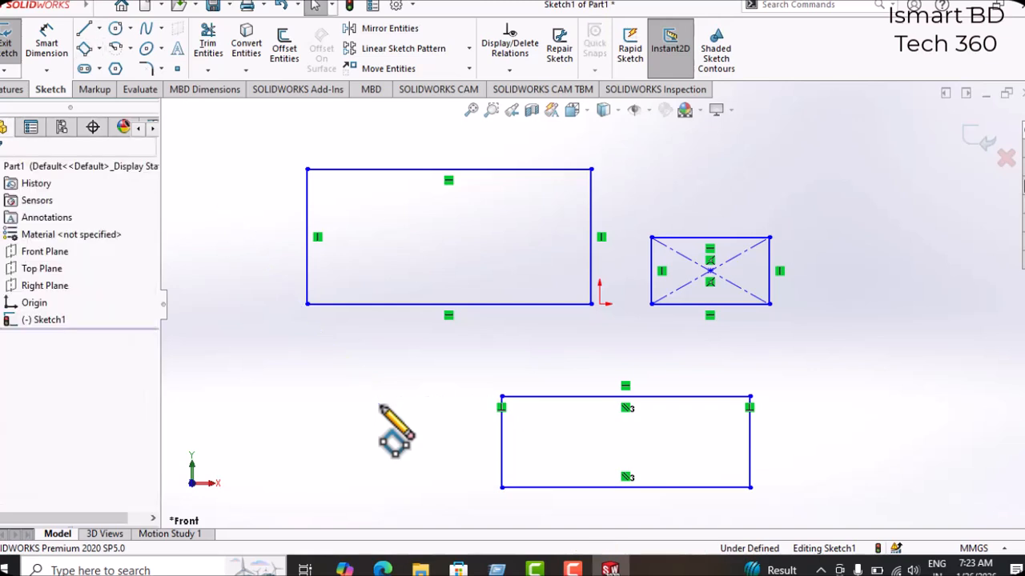
Delete all three rectangles so the sketch is empty
{"action": "key", "text": "ctrl+a"}
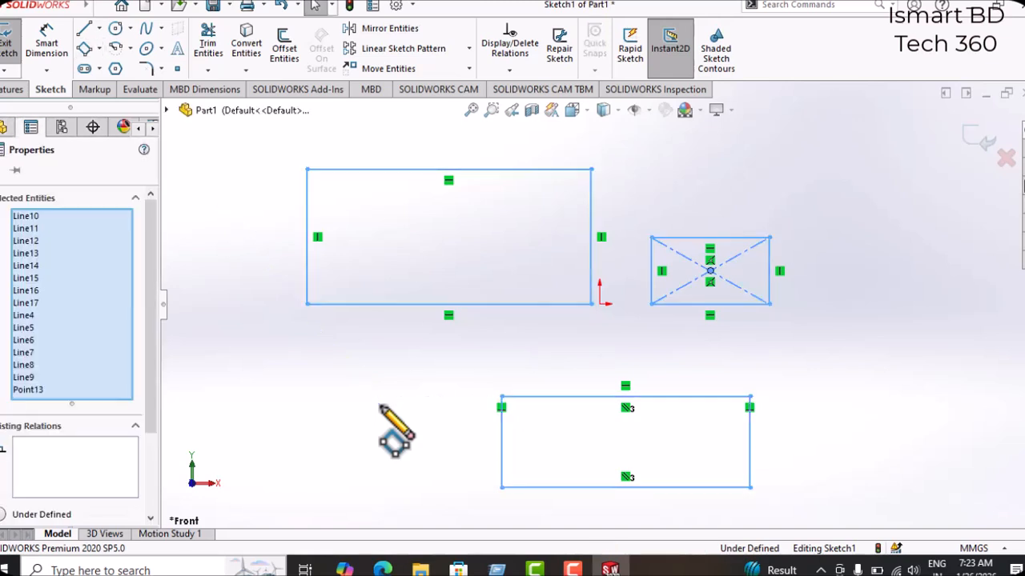
{"action": "key", "text": "Delete"}
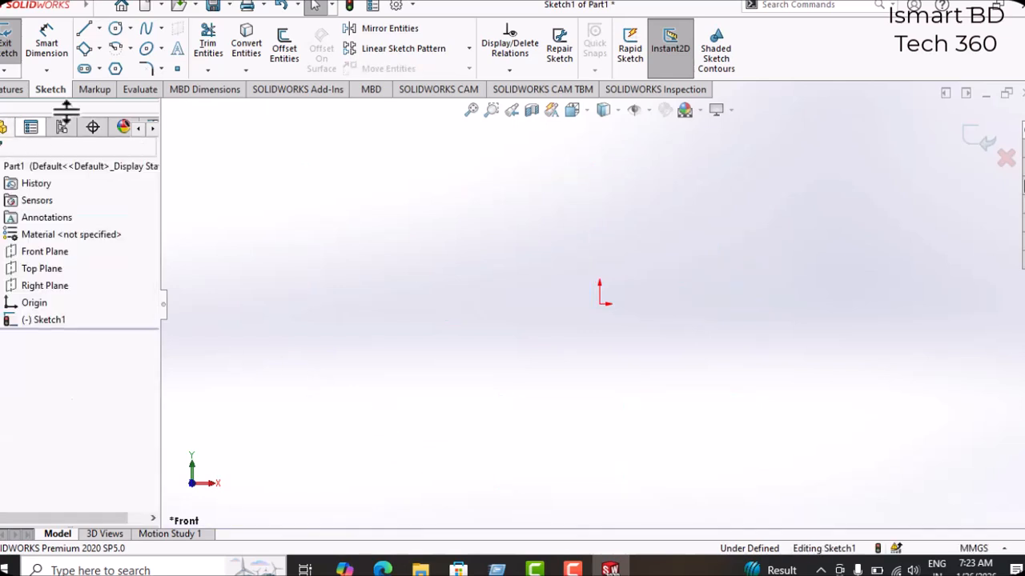
Sketch a horizontal Straight Slot about 43 mm wide just above the origin, extending mostly to its left
{"action": "left_click", "coordinate": [98, 67]}
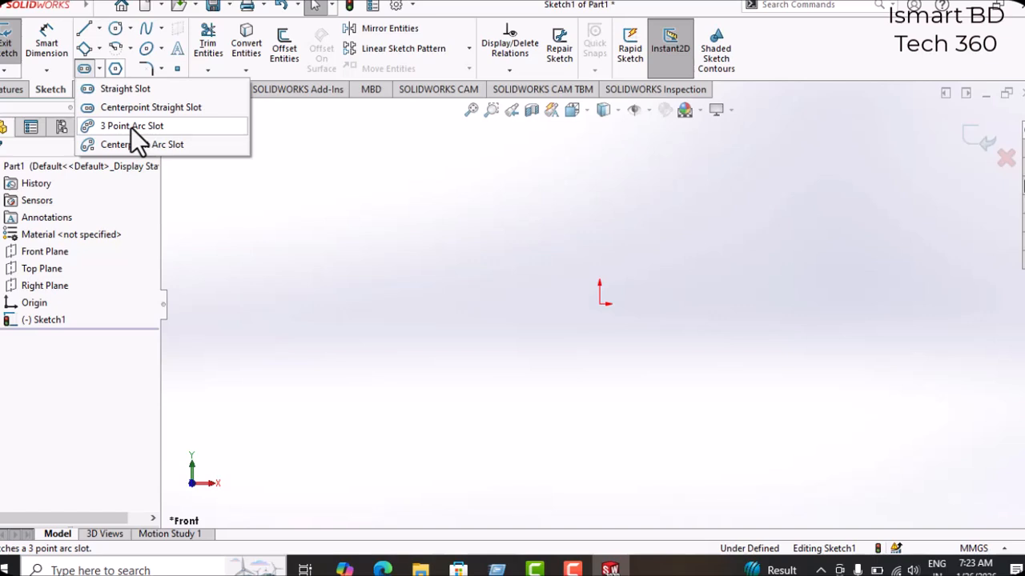
{"action": "left_click", "coordinate": [163, 89]}
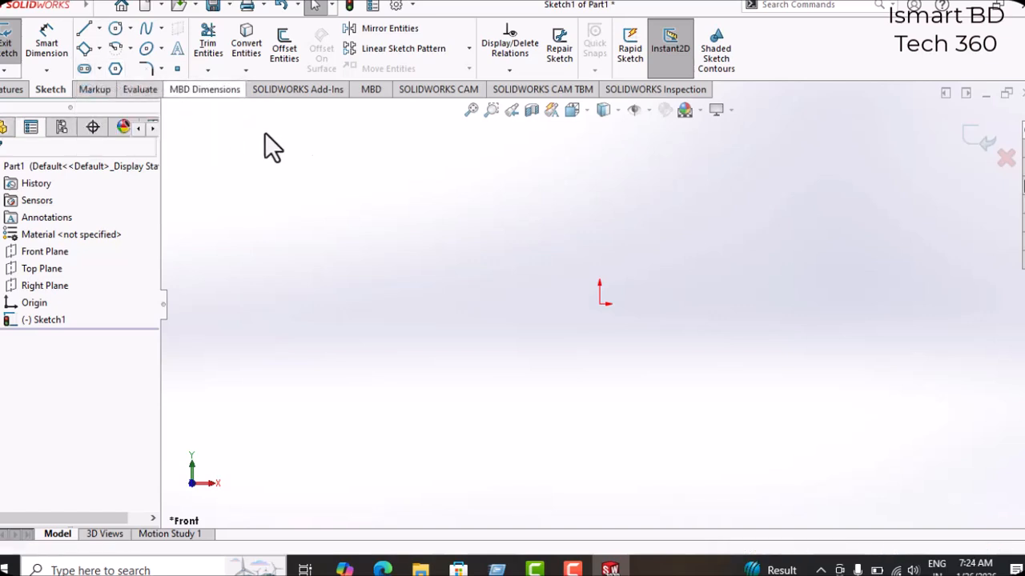
{"action": "left_click", "coordinate": [336, 250]}
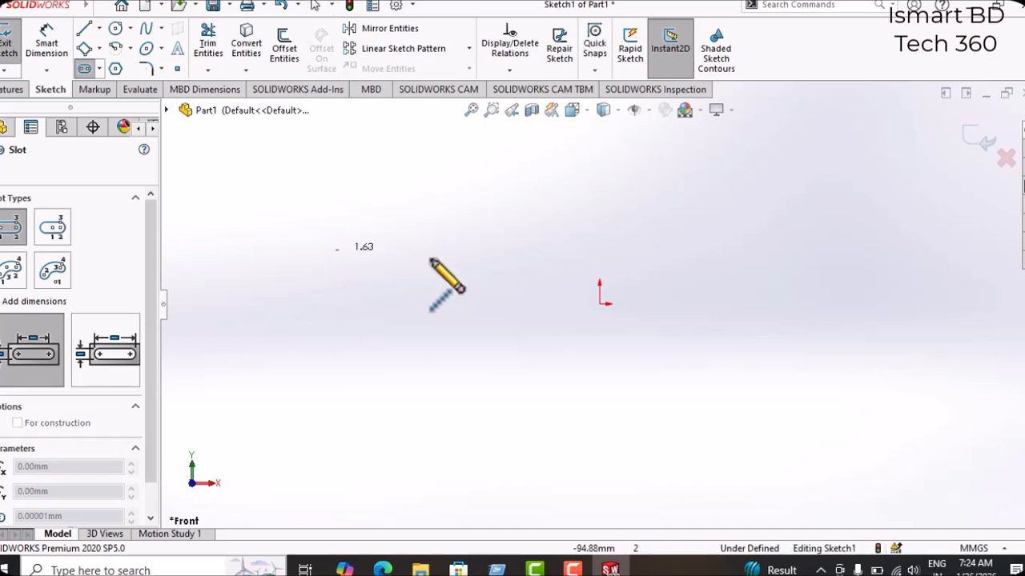
{"action": "left_click", "coordinate": [655, 251]}
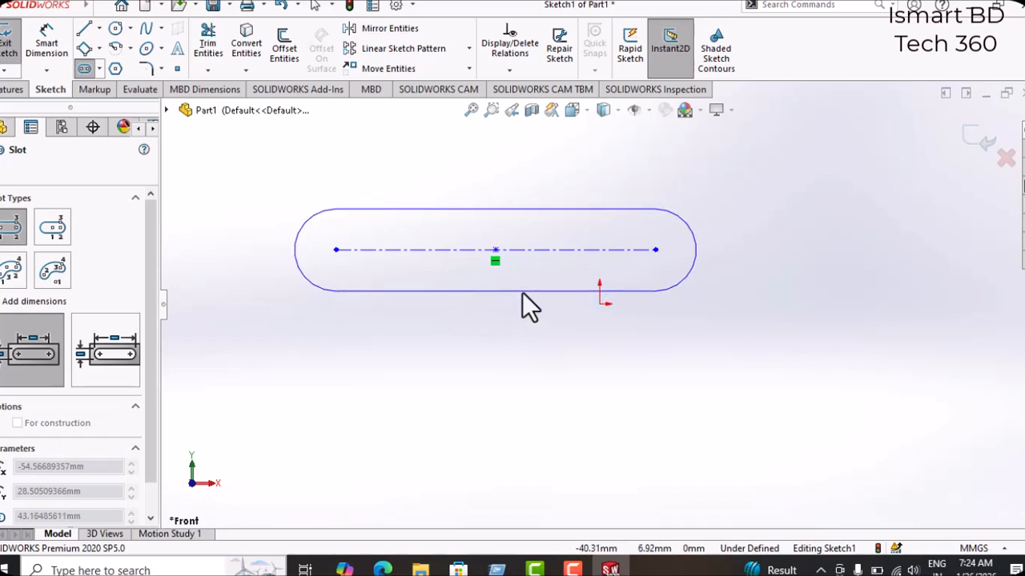
{"action": "left_click", "coordinate": [522, 292]}
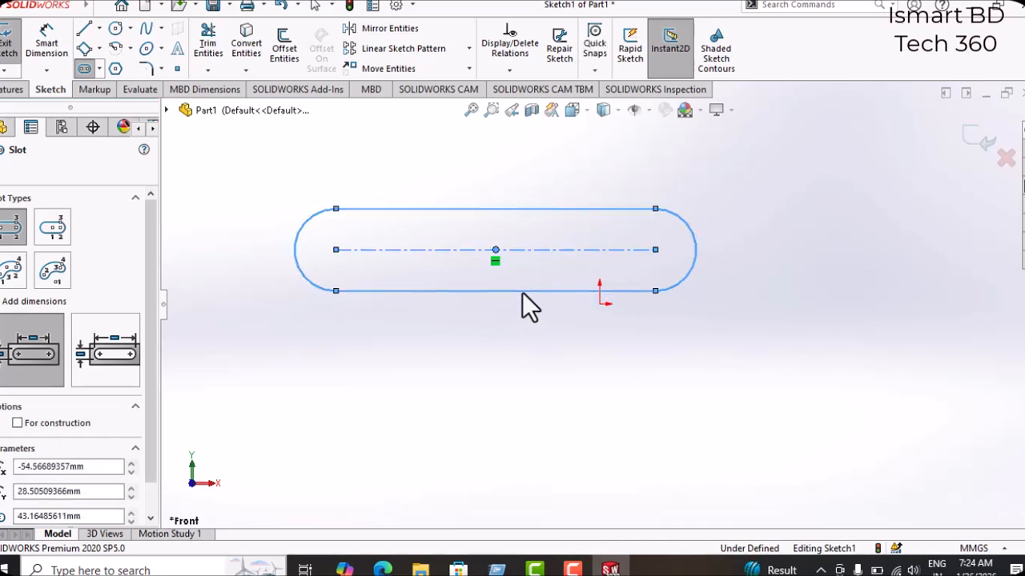
Sketch a horizontal Centerpoint Straight Slot about 45 mm wide below the first slot, centred under its midpoint
{"action": "left_click", "coordinate": [99, 71]}
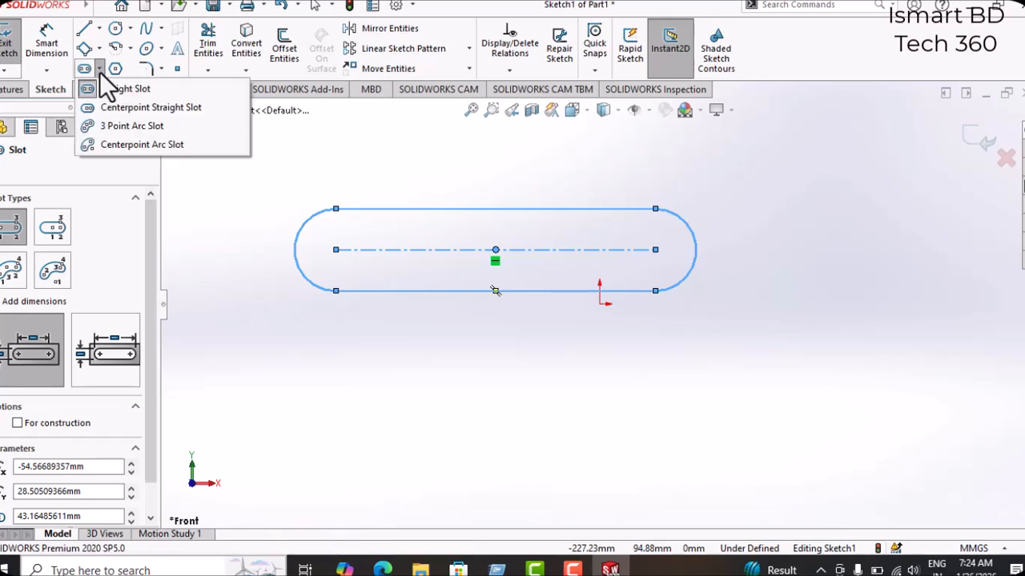
{"action": "left_click", "coordinate": [128, 112]}
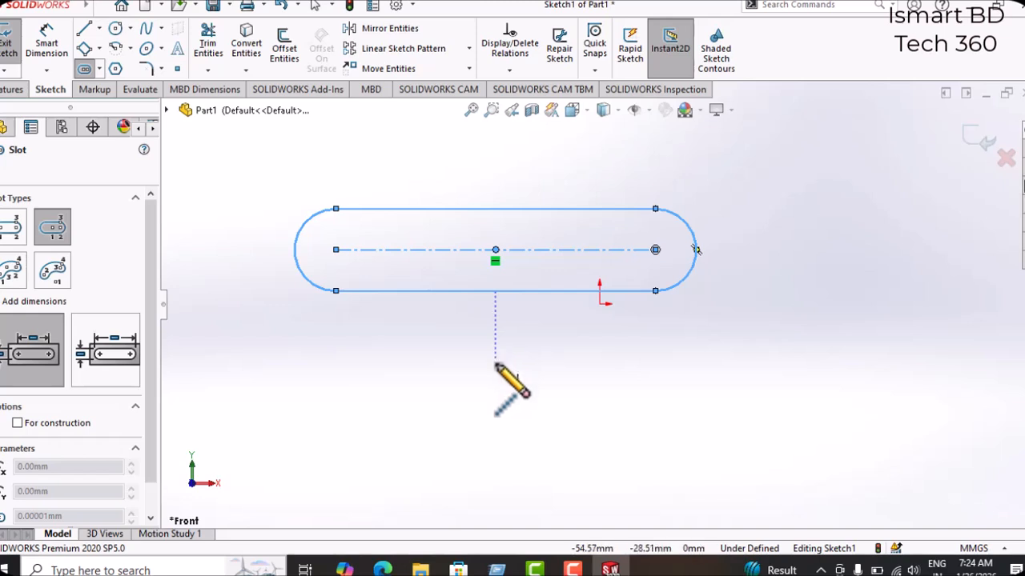
{"action": "left_click", "coordinate": [496, 409]}
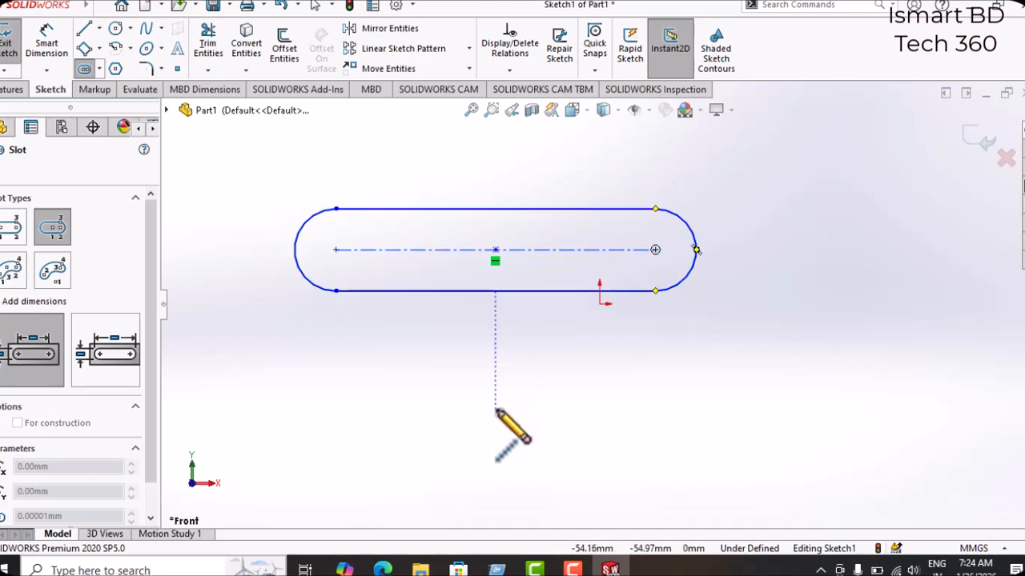
{"action": "left_click", "coordinate": [682, 410]}
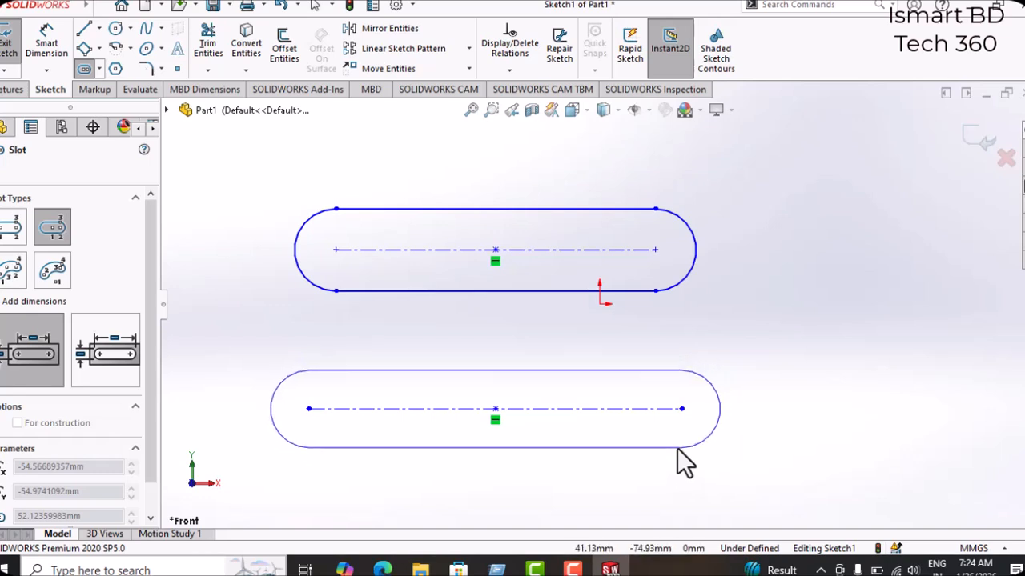
{"action": "left_click", "coordinate": [677, 453]}
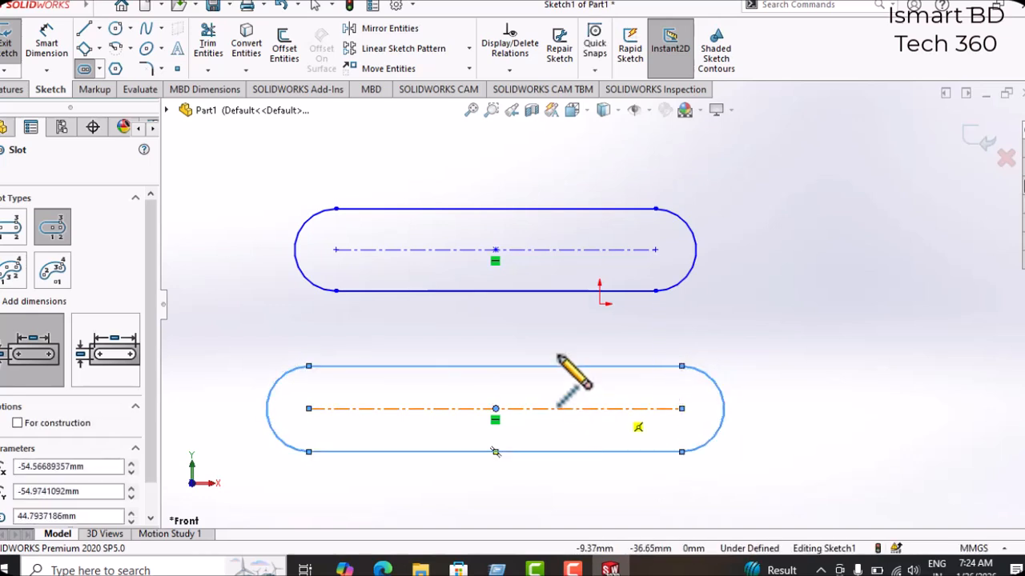
Sketch a 3 Point Arc Slot about 52 mm wide, with about 56 mm radius and 131° sweep, to the right of the straight slots
{"action": "left_click", "coordinate": [99, 71]}
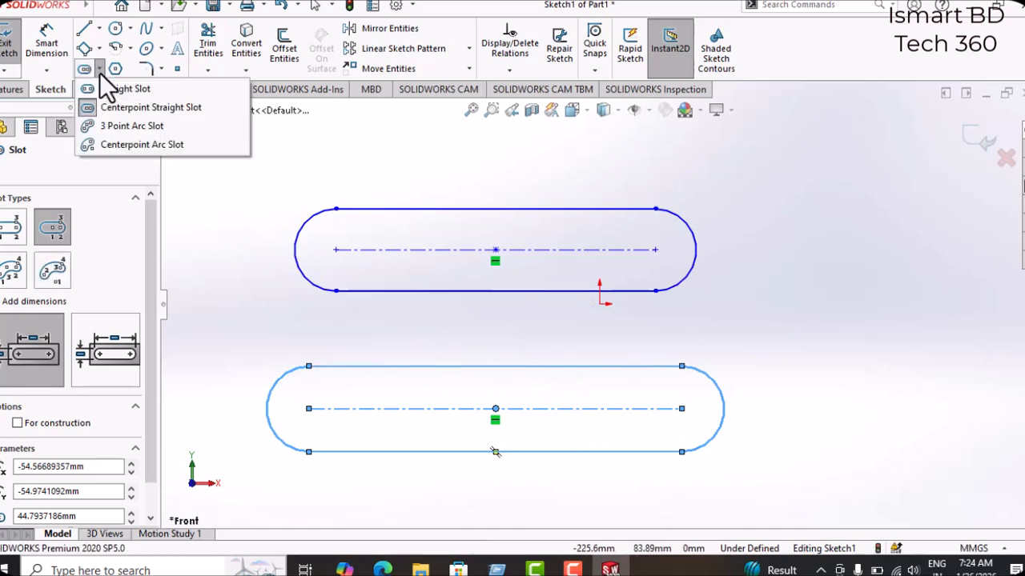
{"action": "left_click", "coordinate": [125, 124]}
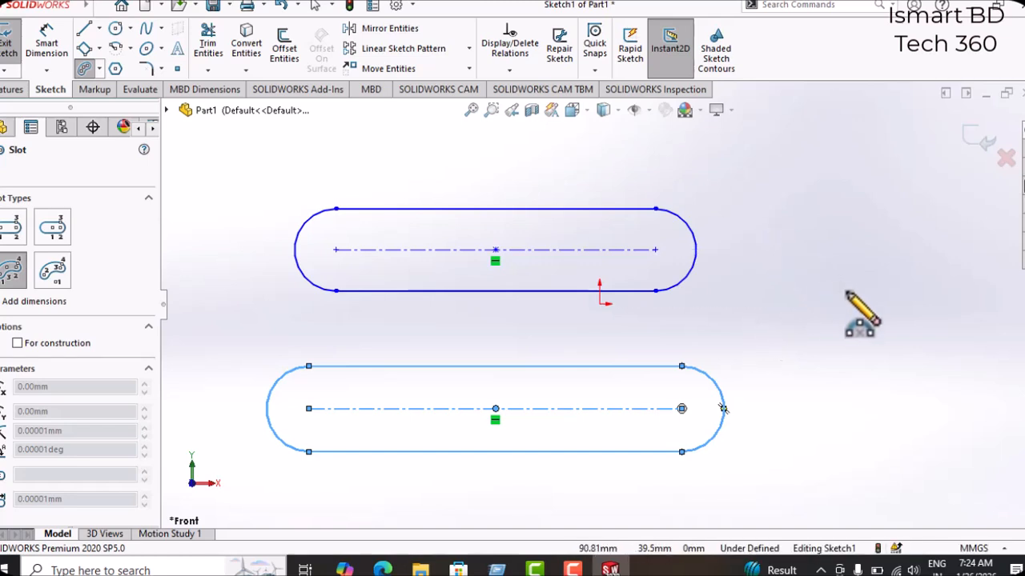
{"action": "left_click", "coordinate": [771, 230]}
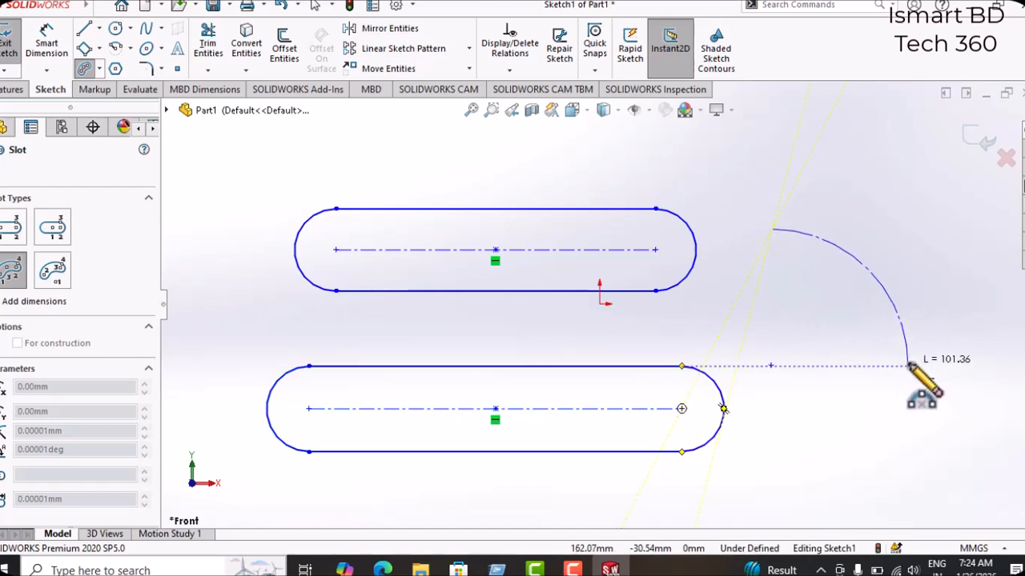
{"action": "left_click", "coordinate": [909, 366]}
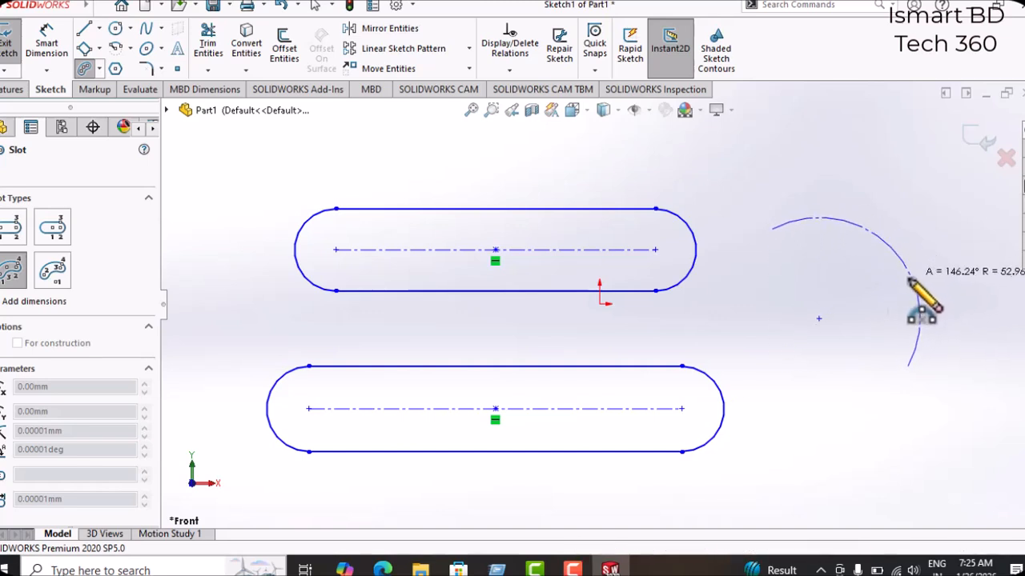
{"action": "left_click", "coordinate": [874, 313]}
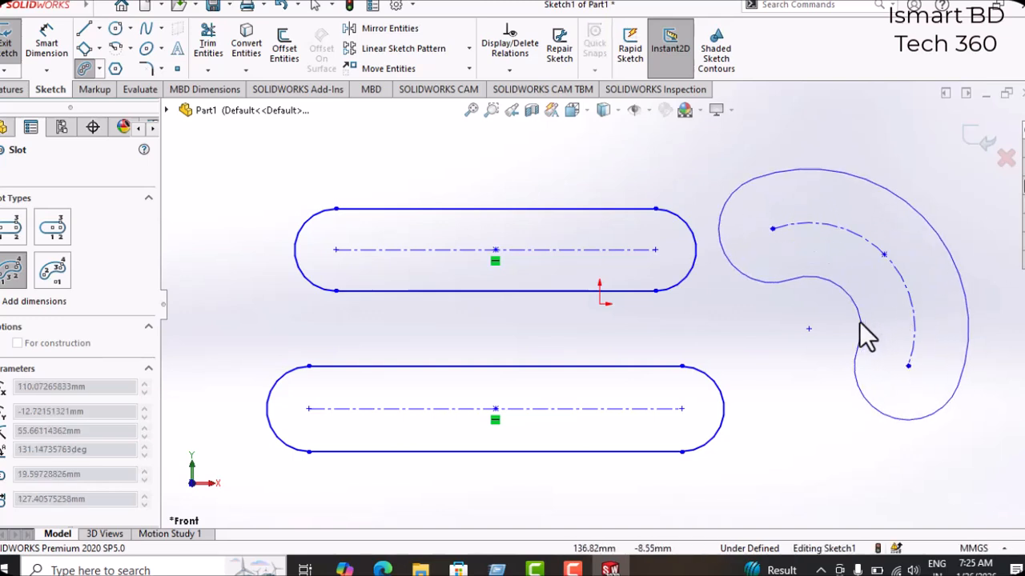
{"action": "left_click", "coordinate": [865, 317]}
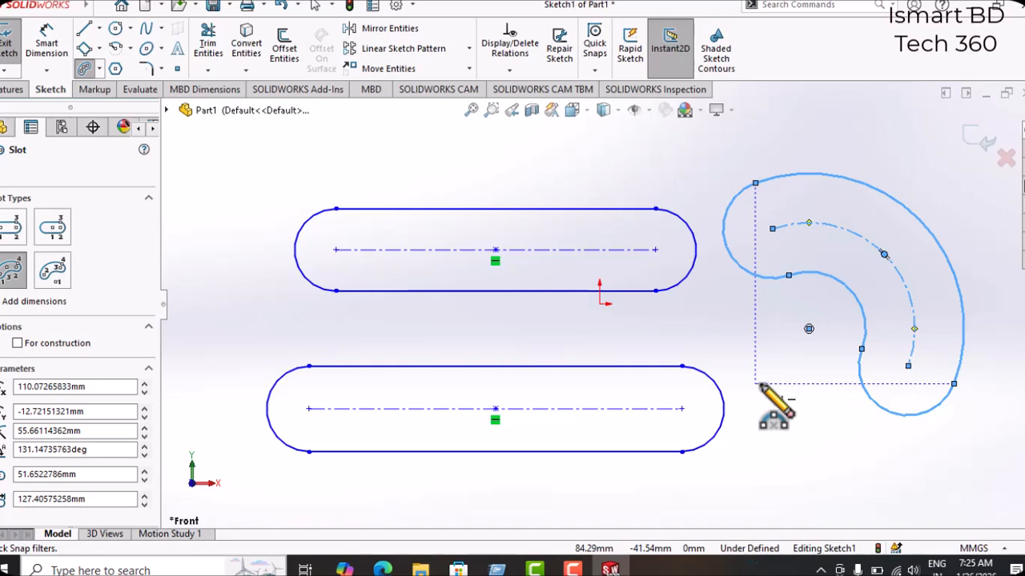
{"action": "key", "text": "Escape"}
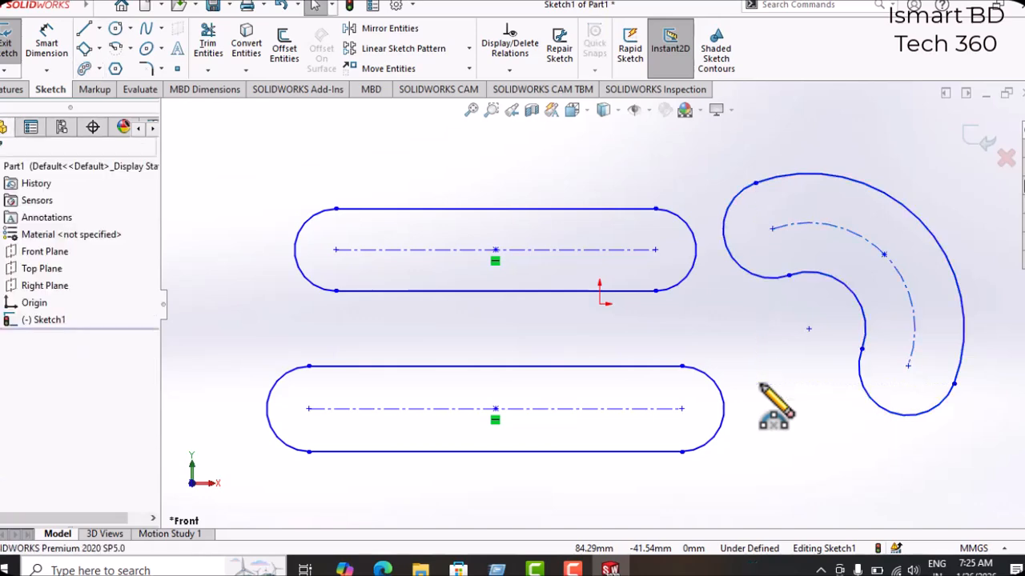
Delete all three sketched slots
{"action": "key", "text": "ctrl+a"}
{"action": "key", "text": "Delete"}
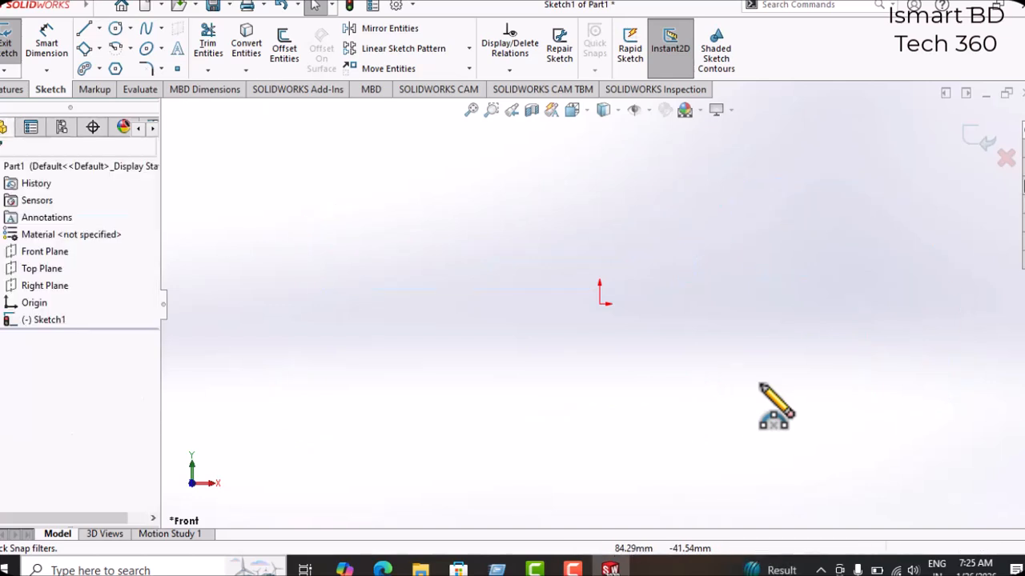
Sketch a center-based circle at about X -77, Y 51 mm, to the upper left of the origin, and delete it
{"action": "left_click", "coordinate": [130, 29]}
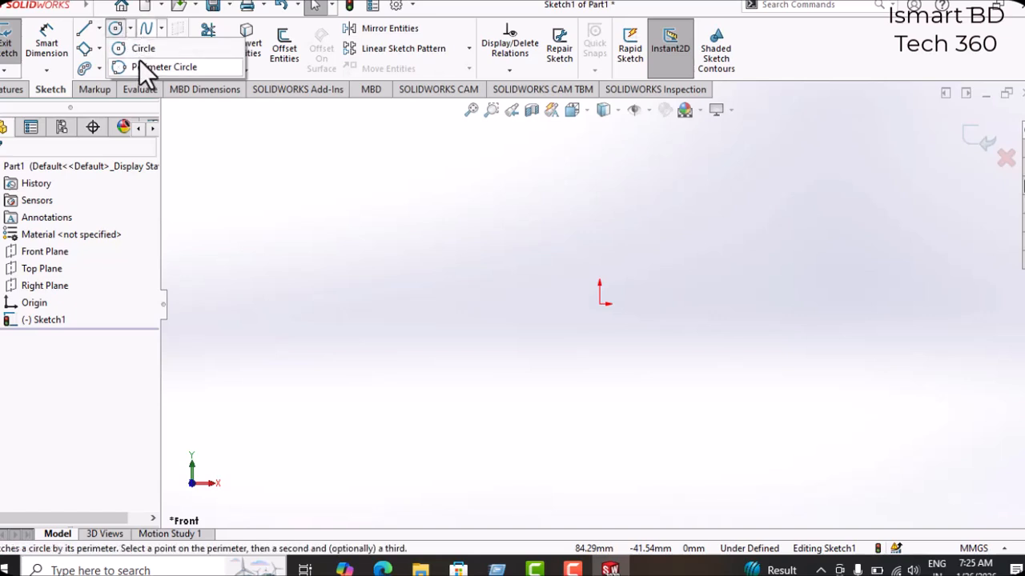
{"action": "left_click", "coordinate": [145, 49]}
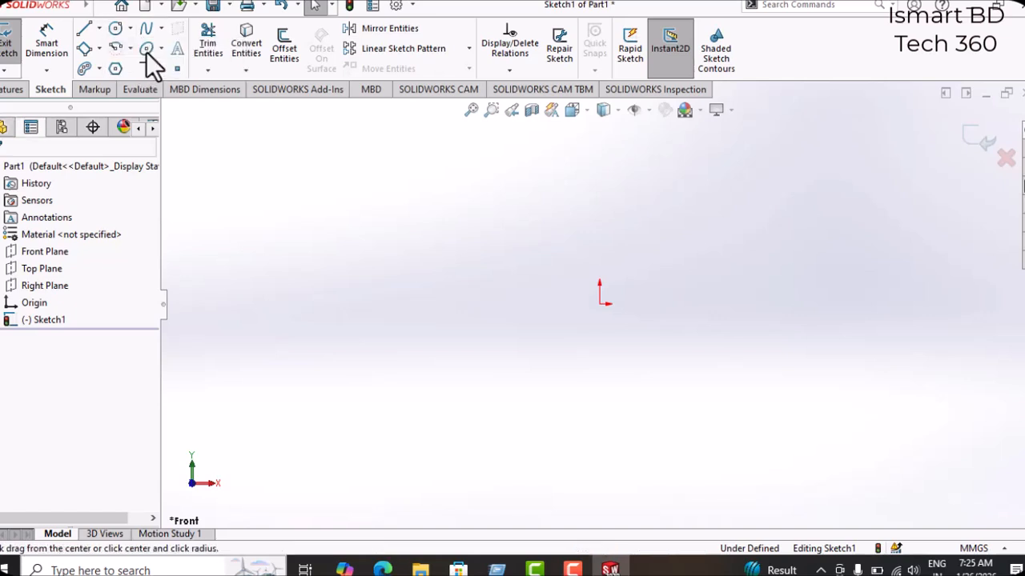
{"action": "left_click", "coordinate": [453, 207]}
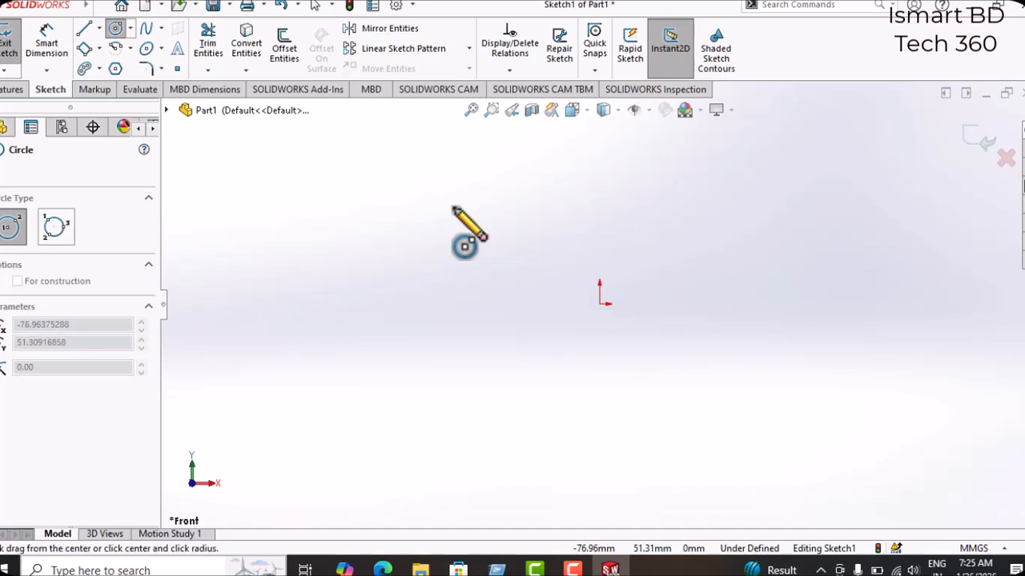
{"action": "left_click", "coordinate": [505, 242]}
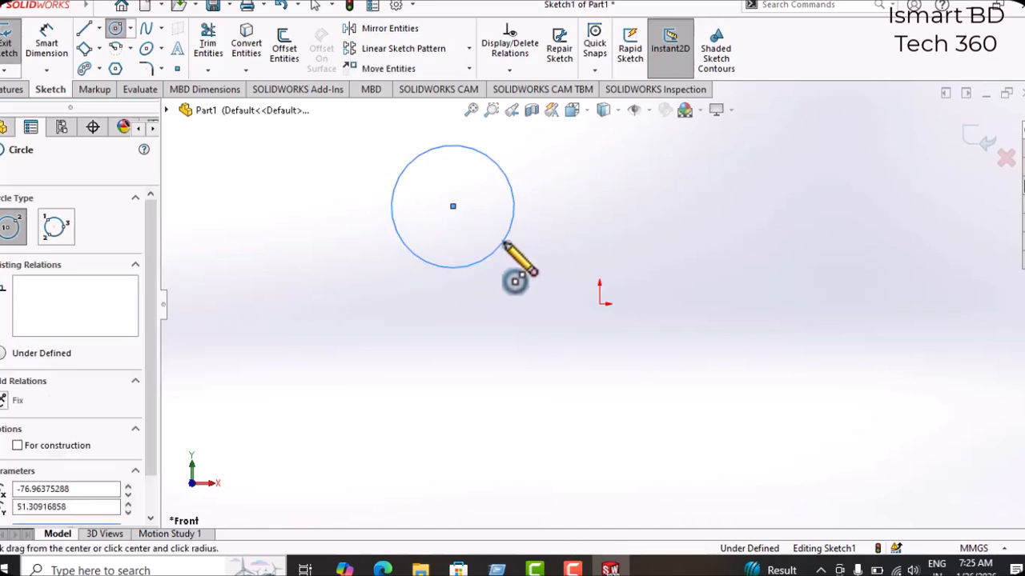
{"action": "key", "text": "Delete"}
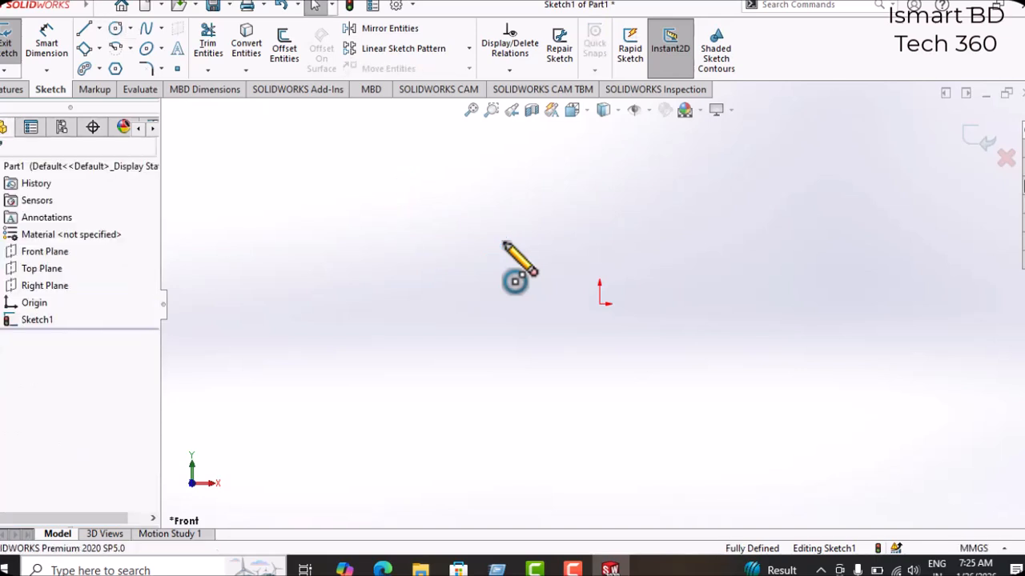
Try to start a Tangent Arc at a free point in the empty sketch
{"action": "left_click", "coordinate": [130, 49]}
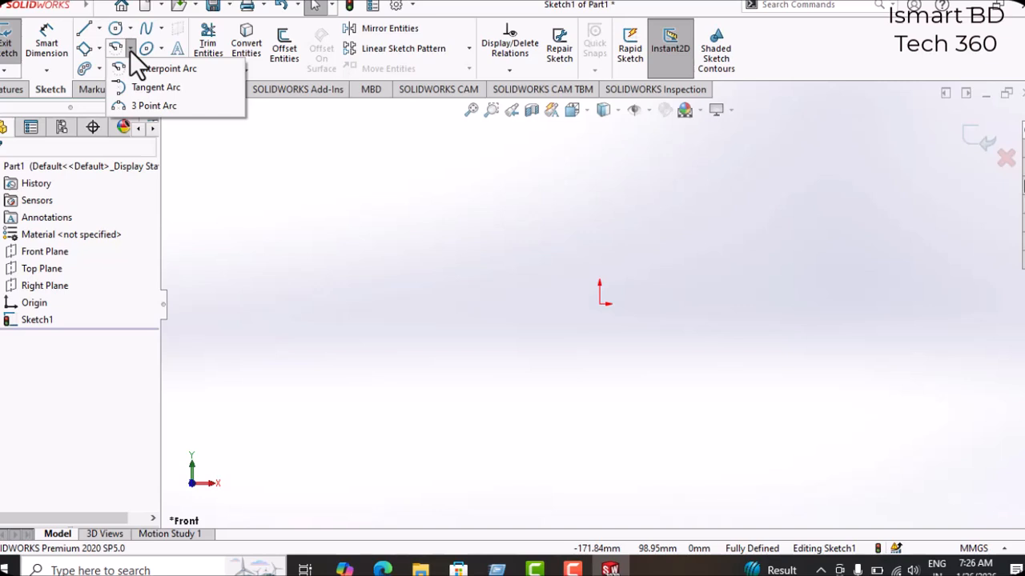
{"action": "left_click", "coordinate": [163, 84]}
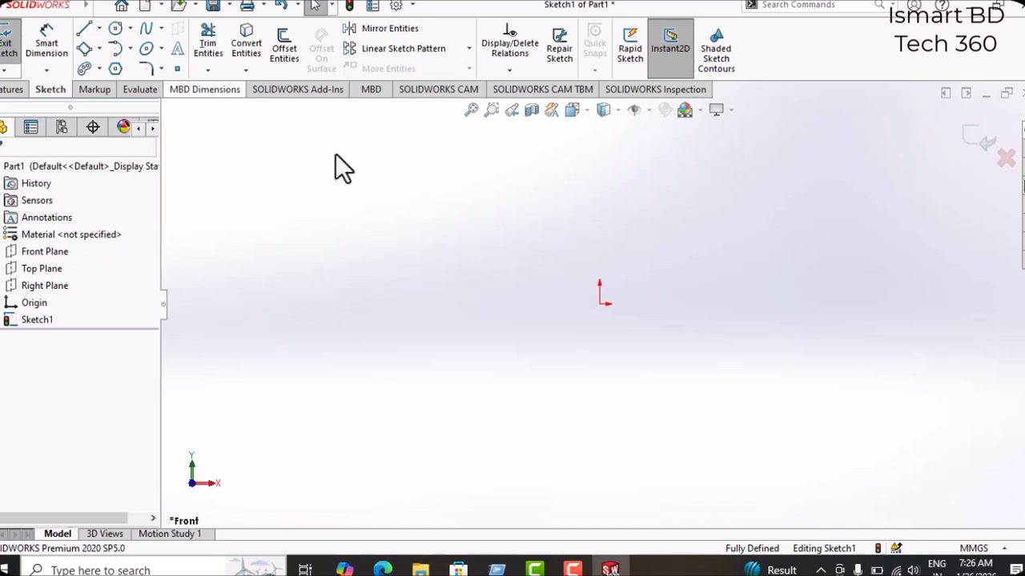
{"action": "left_click", "coordinate": [373, 199]}
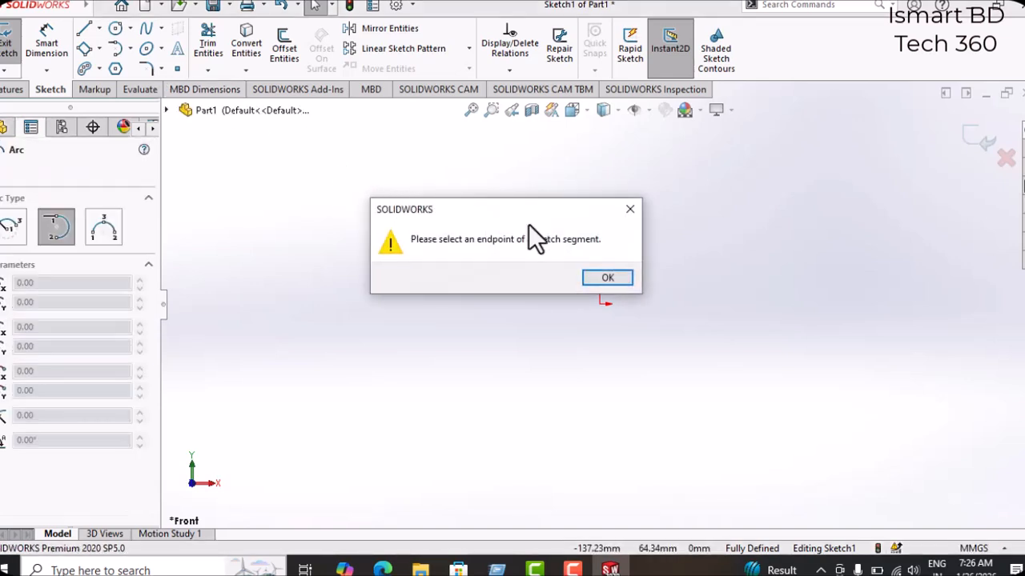
{"action": "left_click", "coordinate": [599, 278]}
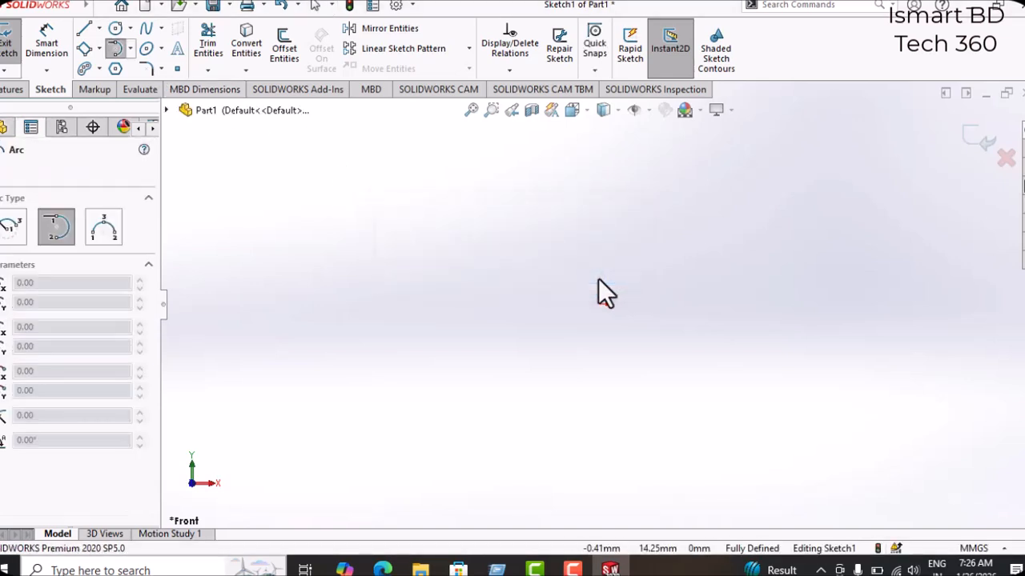
Sketch a horizontal line about 143 mm long above the origin, extending mostly to its left
{"action": "left_click", "coordinate": [87, 28]}
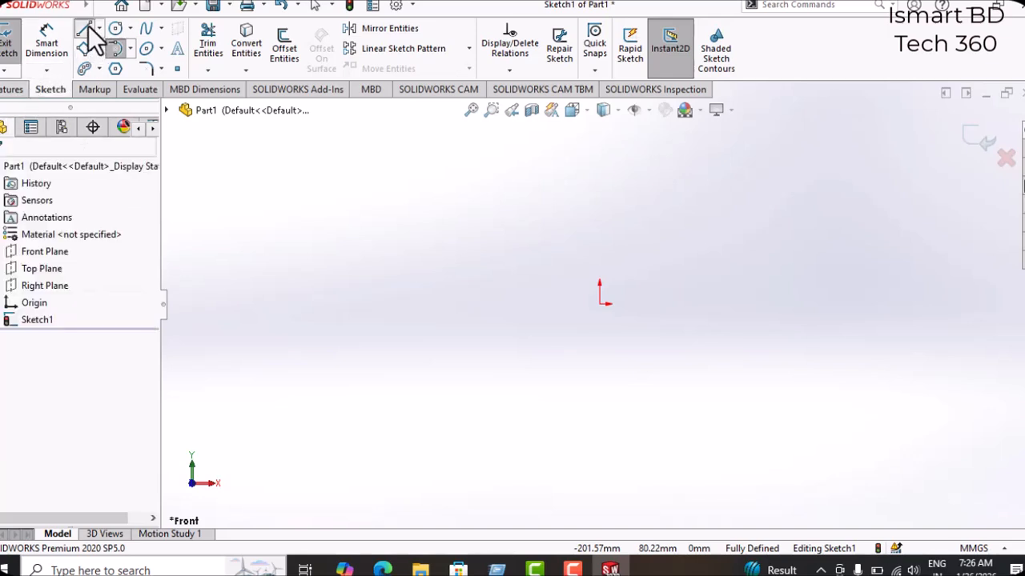
{"action": "left_click", "coordinate": [362, 222]}
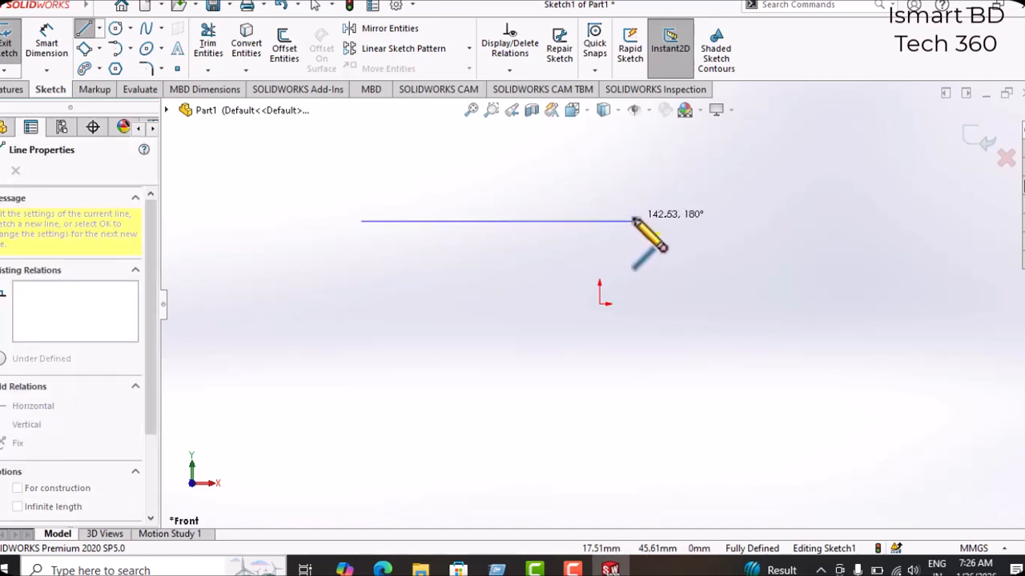
{"action": "double_click", "coordinate": [634, 221]}
{"action": "left_click", "coordinate": [632, 221]}
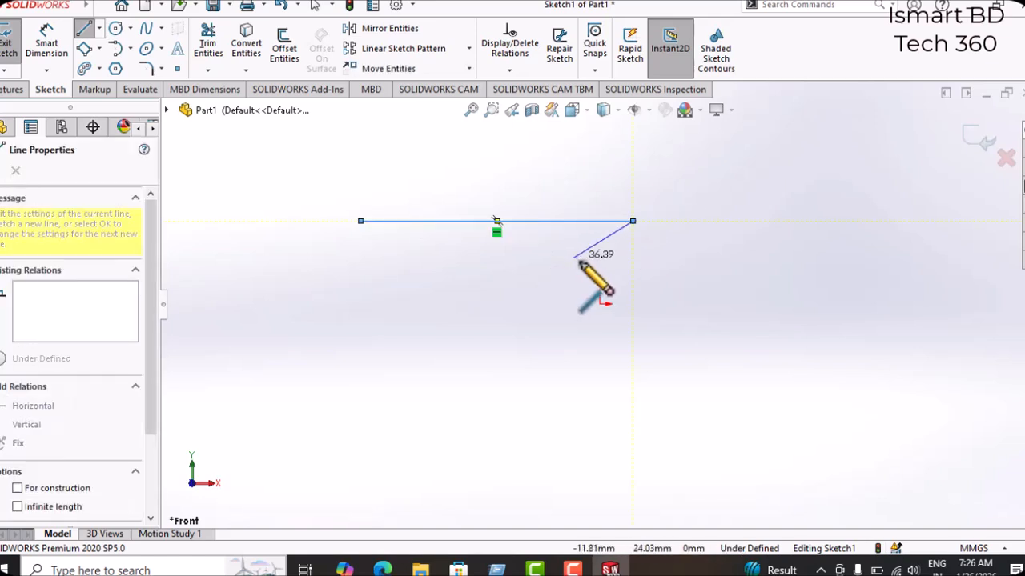
{"action": "key", "text": "Escape"}
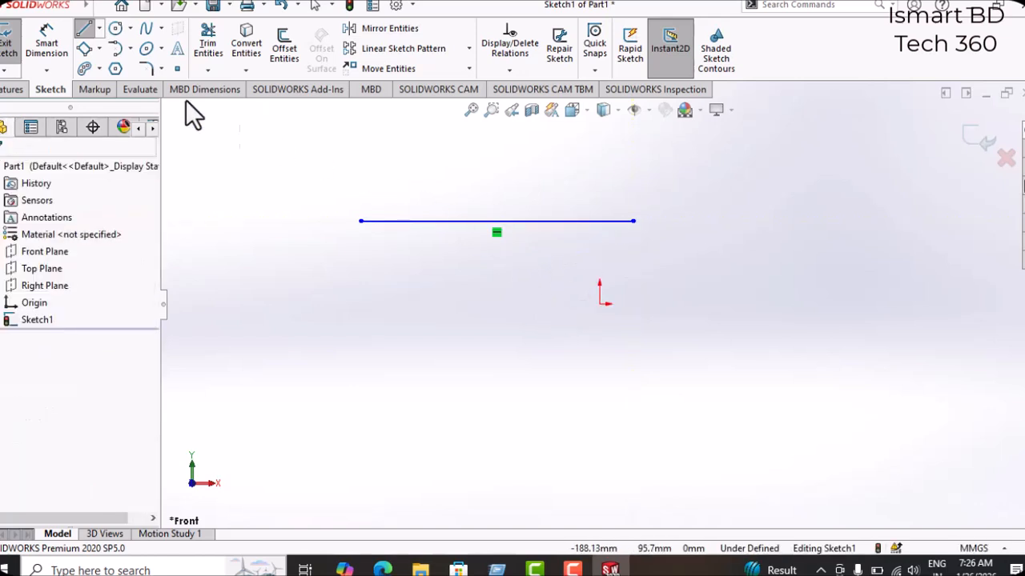
Sketch a second horizontal line about 143 mm long through the origin, with its ends directly below those of the first line
{"action": "left_click", "coordinate": [89, 31]}
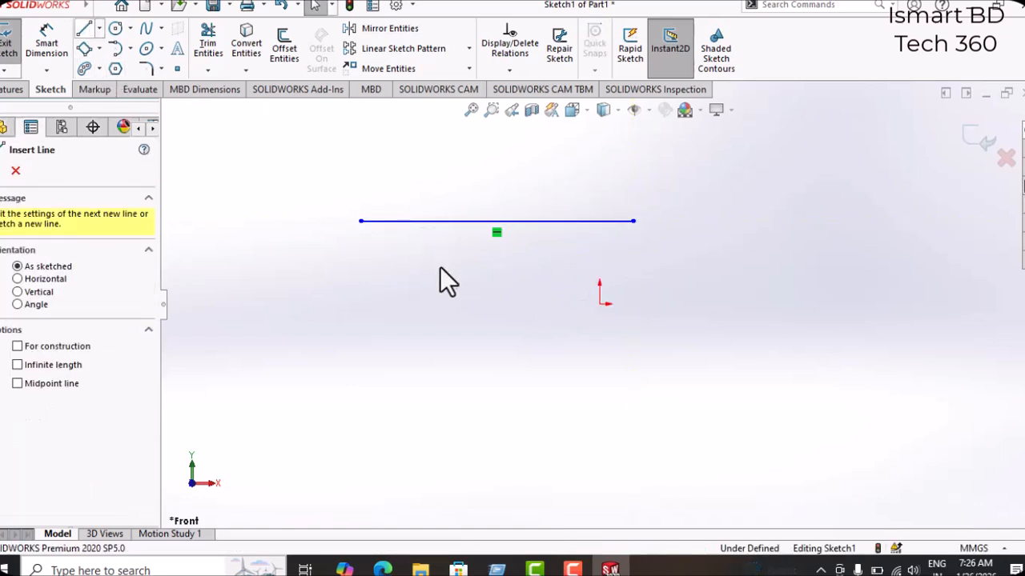
{"action": "left_click", "coordinate": [360, 305]}
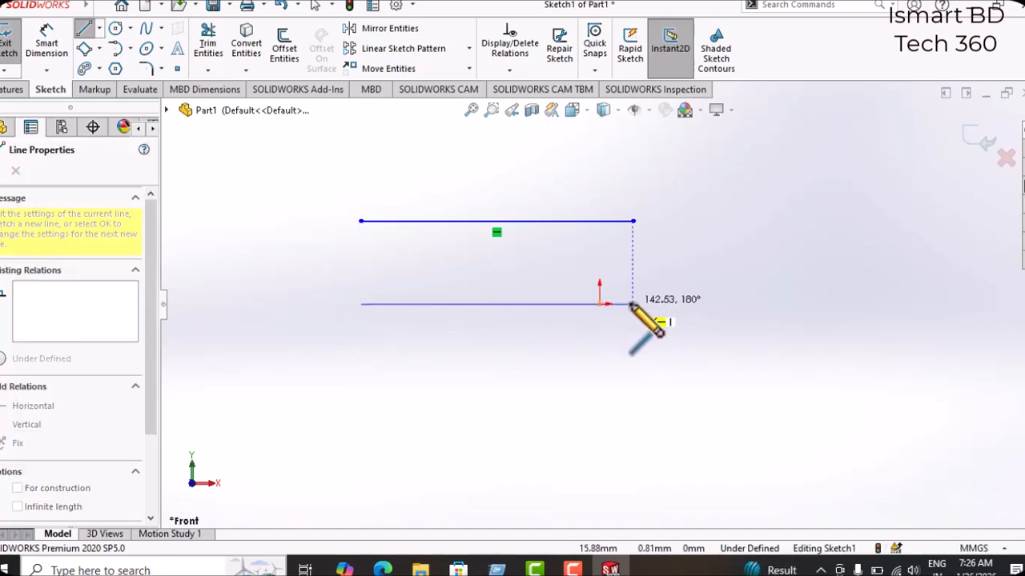
{"action": "left_click", "coordinate": [632, 304]}
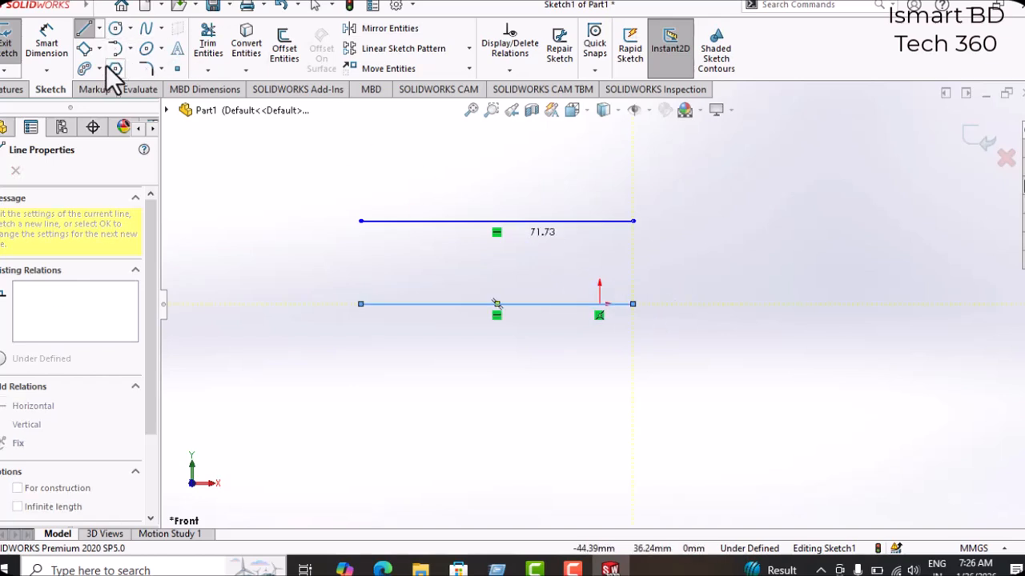
Join the right ends of the two horizontal lines with a Tangent Arc bulging outward
{"action": "left_click", "coordinate": [130, 49]}
{"action": "left_click", "coordinate": [155, 87]}
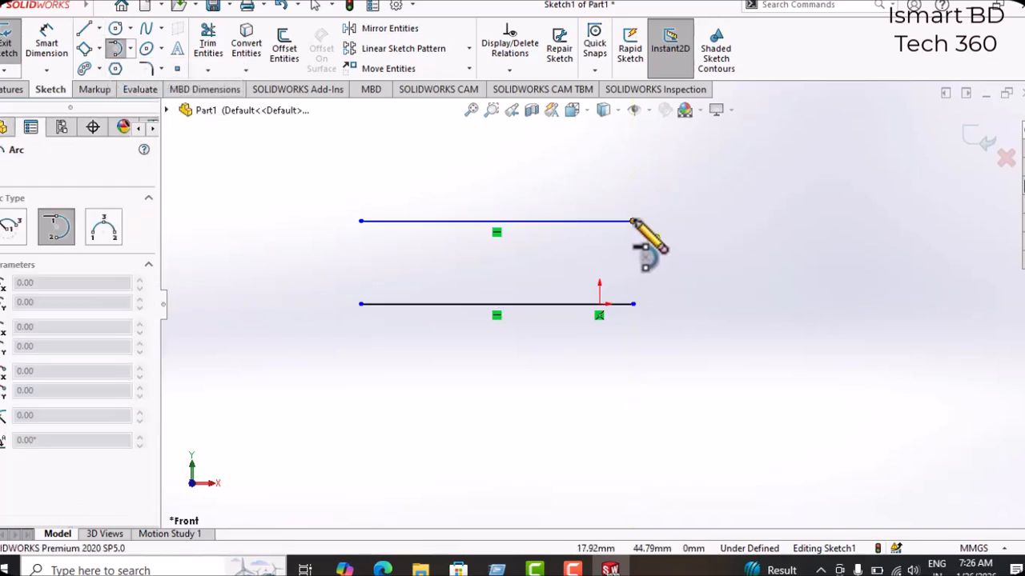
{"action": "left_click", "coordinate": [632, 220]}
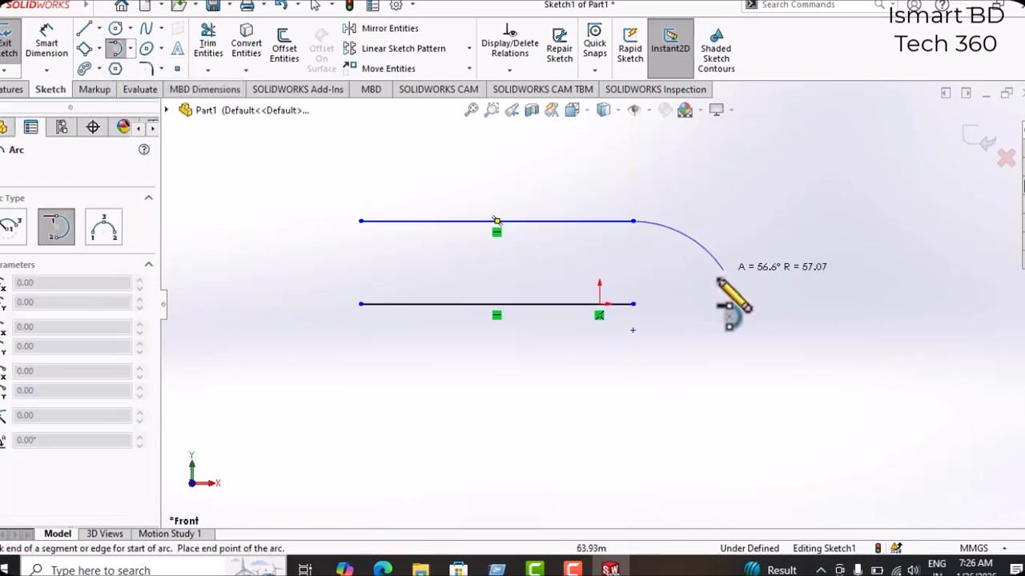
{"action": "left_click", "coordinate": [632, 305]}
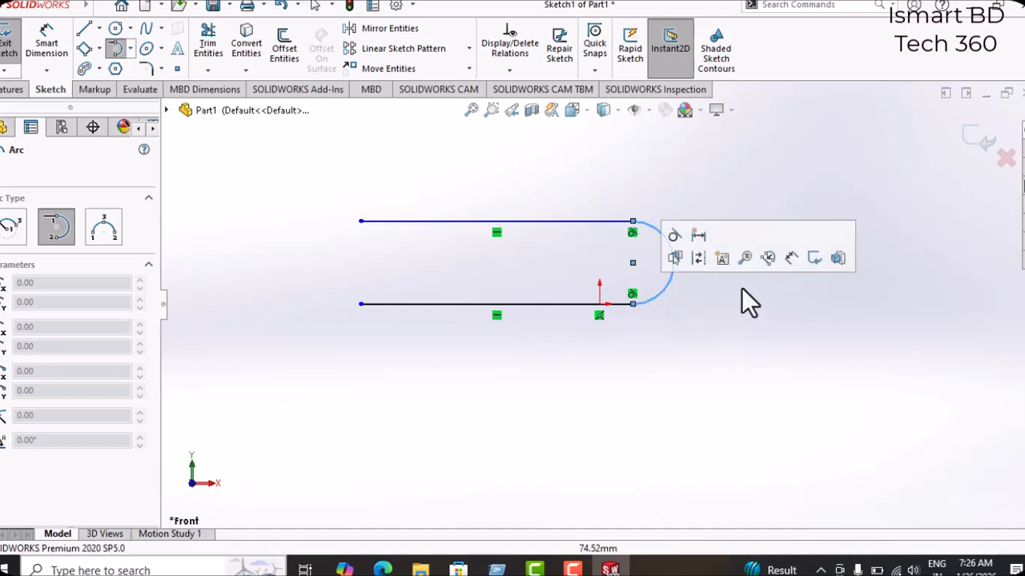
{"action": "left_click", "coordinate": [773, 346]}
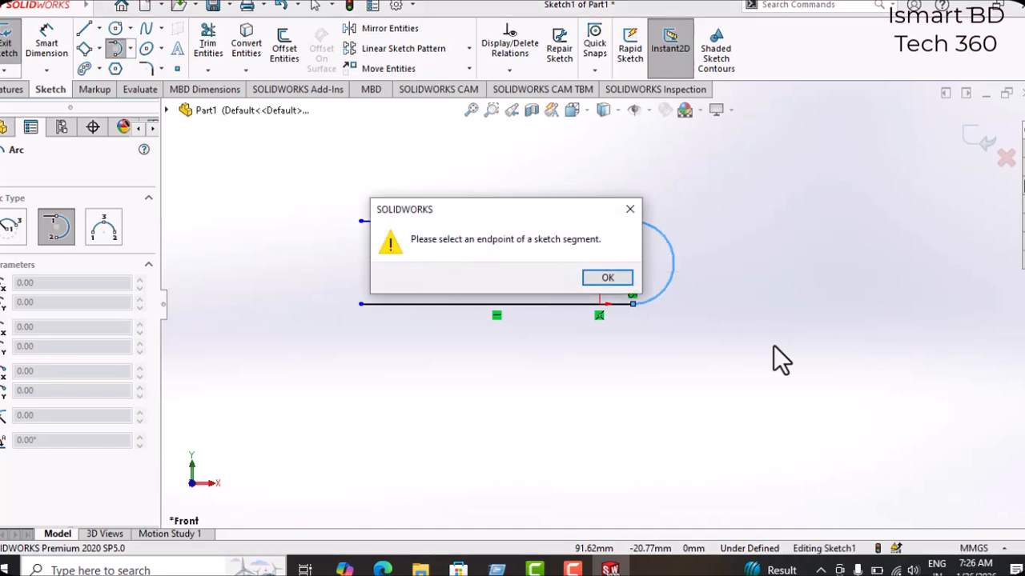
{"action": "left_click", "coordinate": [615, 276]}
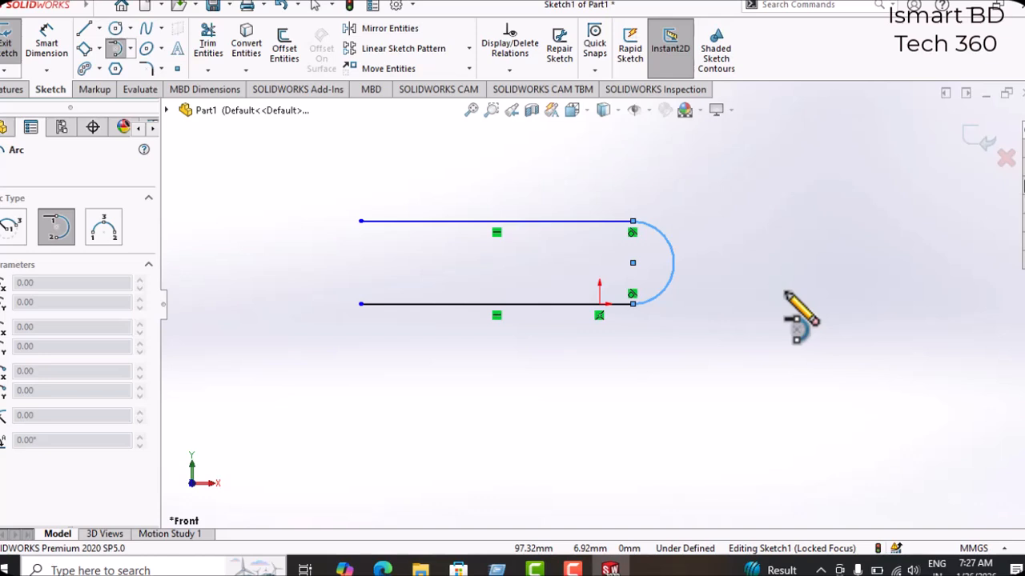
Join the left ends of the two lines with a 3 Point Arc of about 22 mm radius, curving inward between the lines
{"action": "left_click", "coordinate": [130, 51]}
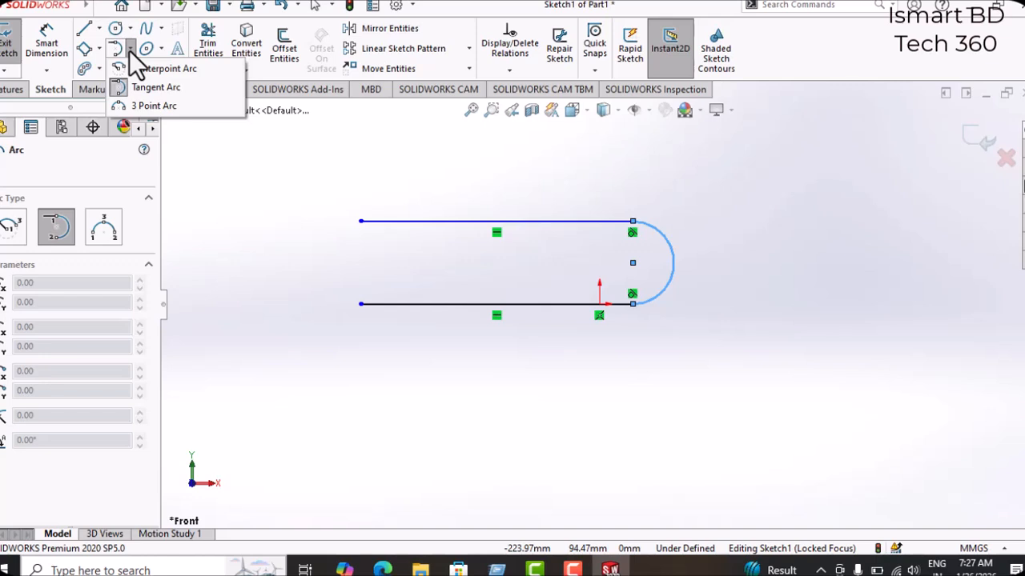
{"action": "left_click", "coordinate": [154, 105]}
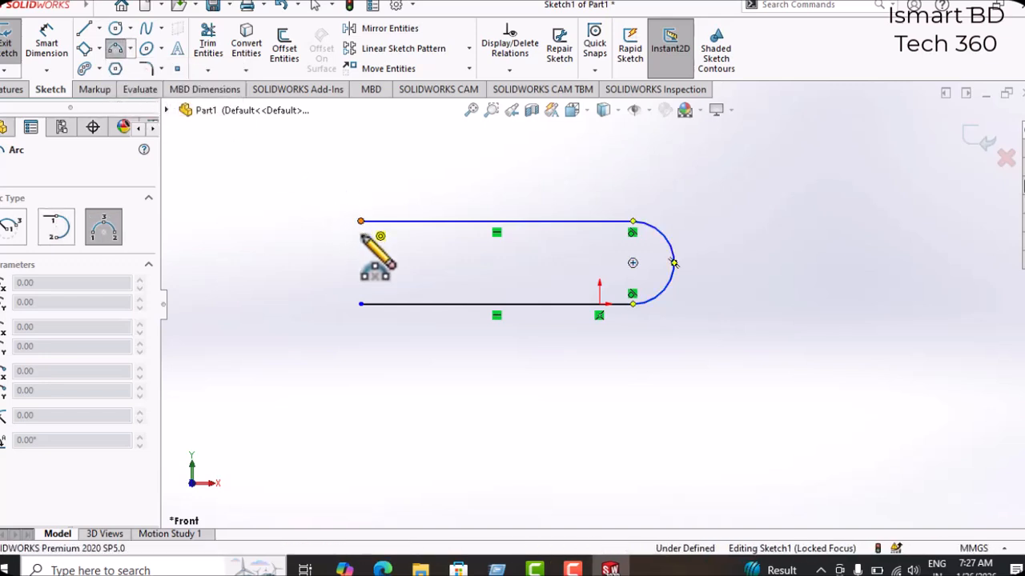
{"action": "left_click", "coordinate": [360, 222]}
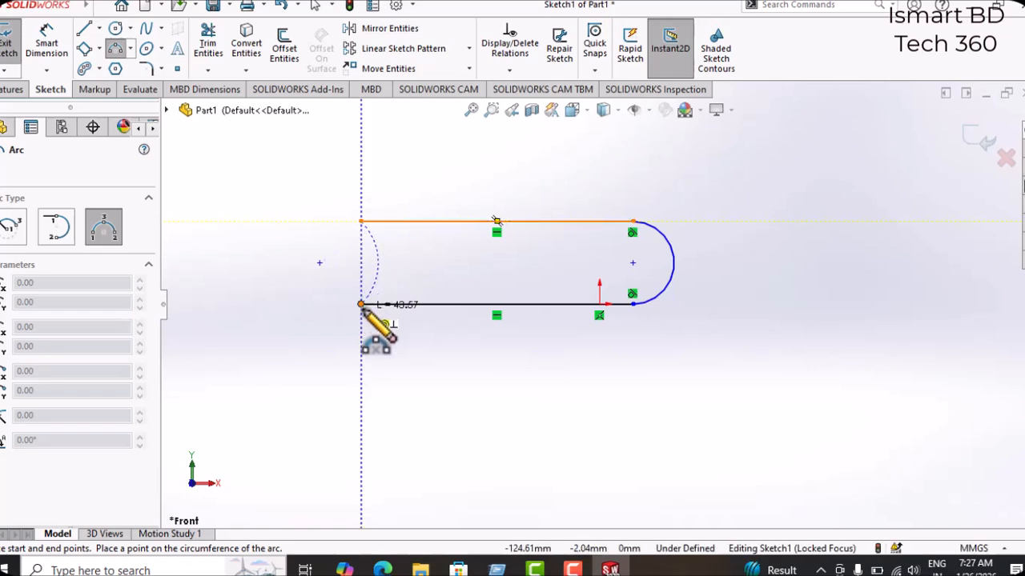
{"action": "left_click", "coordinate": [360, 304]}
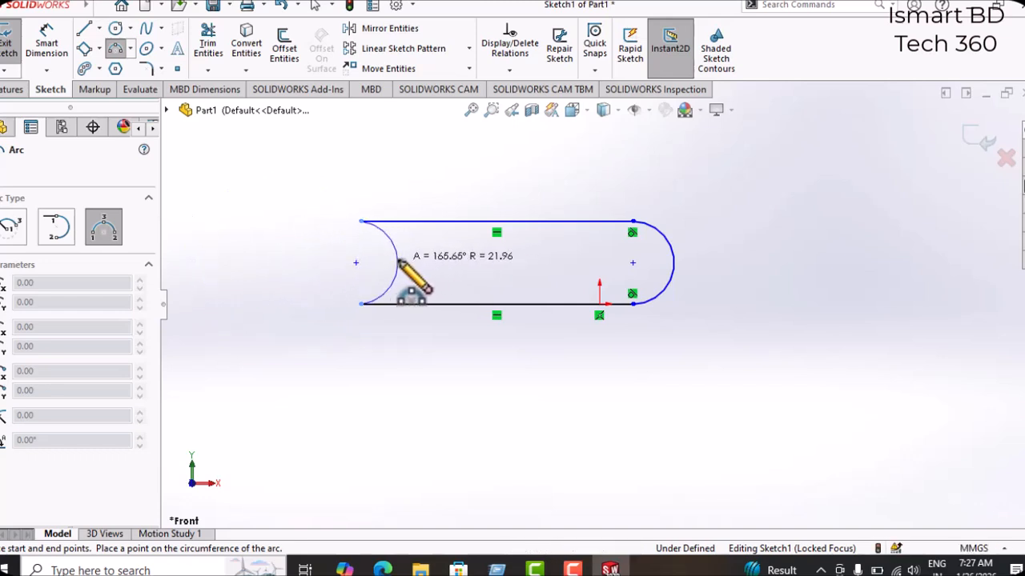
{"action": "left_click", "coordinate": [398, 261]}
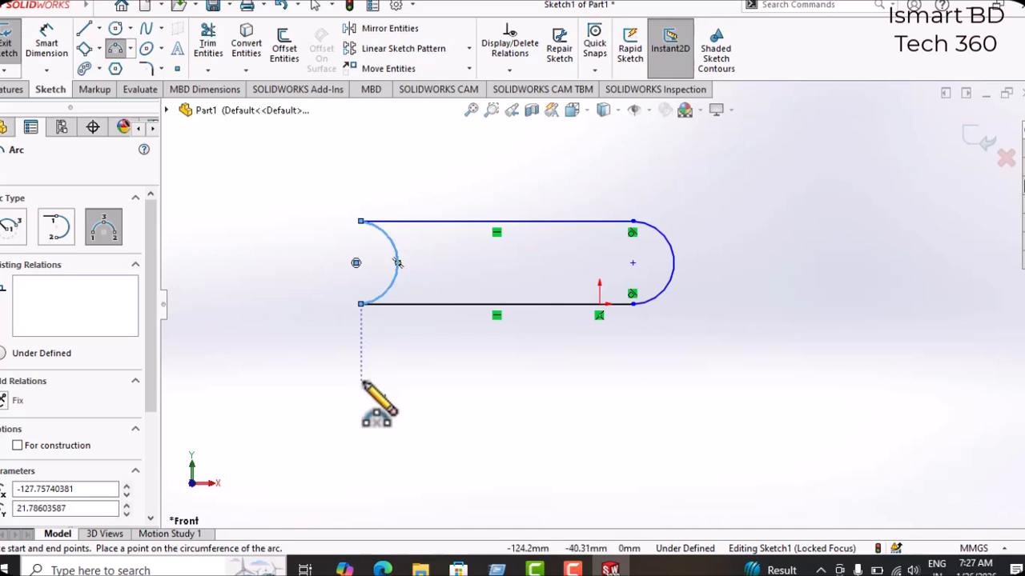
{"action": "key", "text": "Escape"}
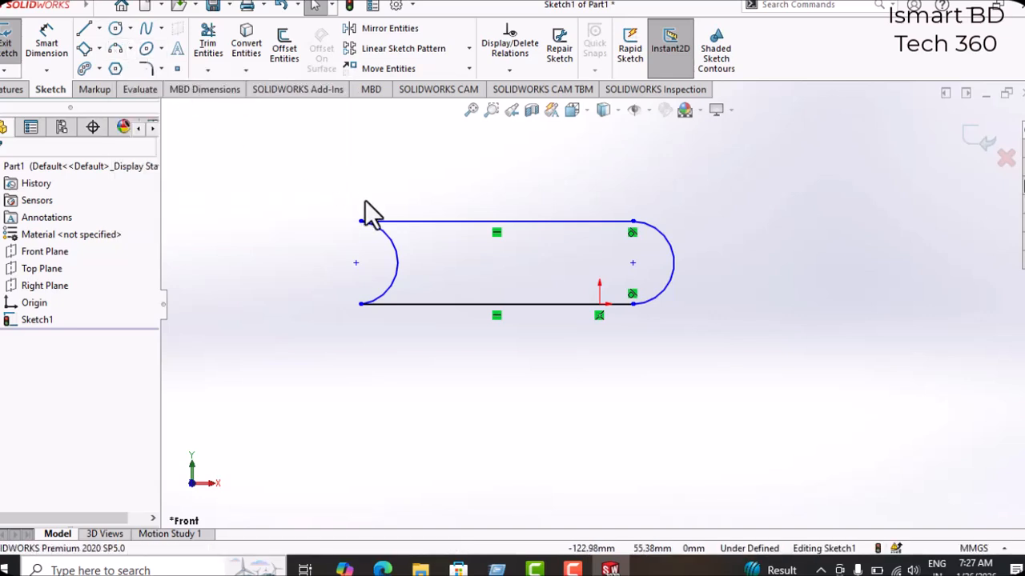
Sketch a 6-sided polygon with an inscribed circle about 89 mm in diameter, centered at about X 94, Y 22 mm
{"action": "left_click", "coordinate": [113, 69]}
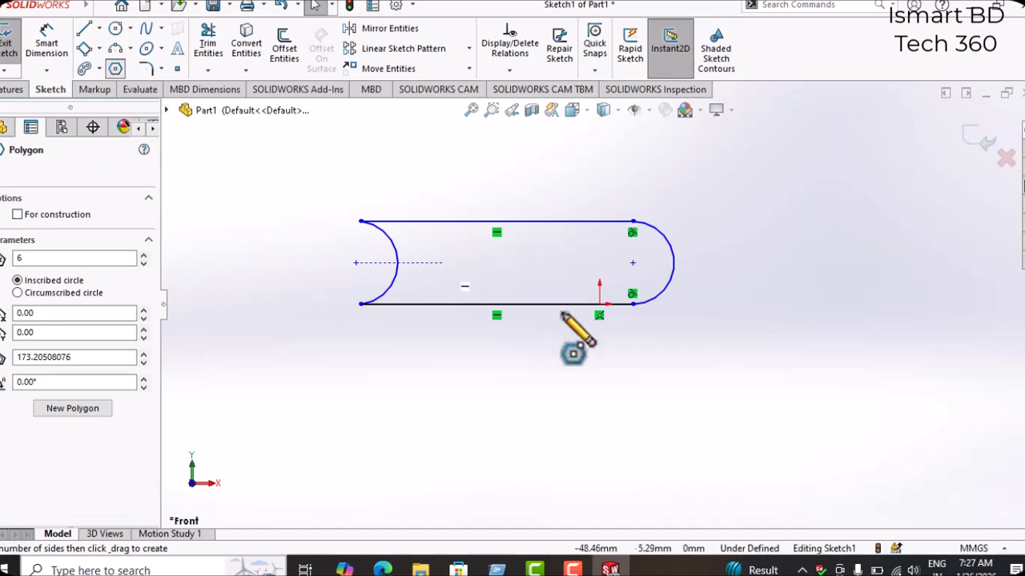
{"action": "left_click_drag", "start_coordinate": [777, 263], "coordinate": [868, 304]}
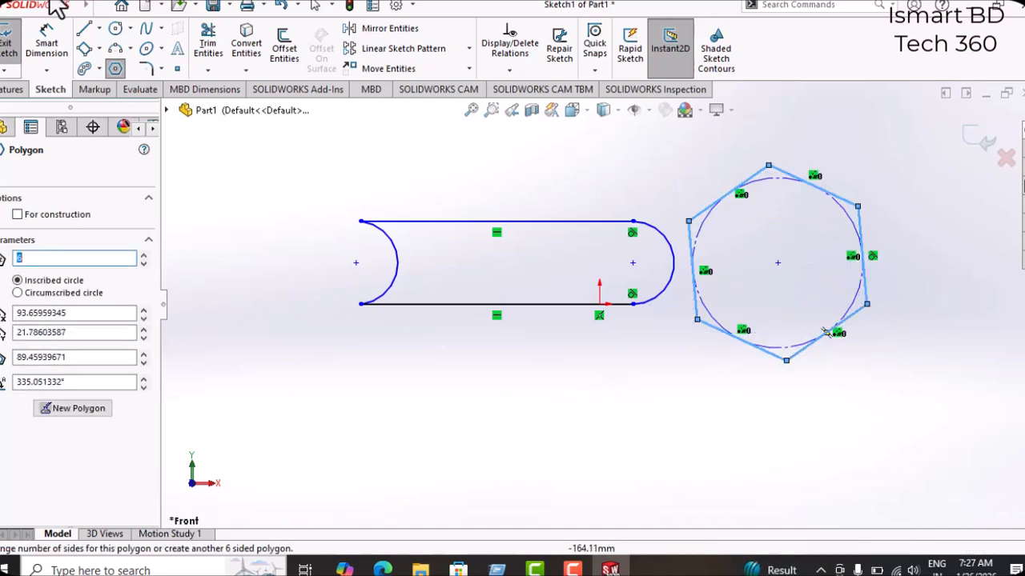
Sketch a wavy six-point spline below the line-and-arc profile, alternating low and high points from left to right
{"action": "left_click", "coordinate": [161, 29]}
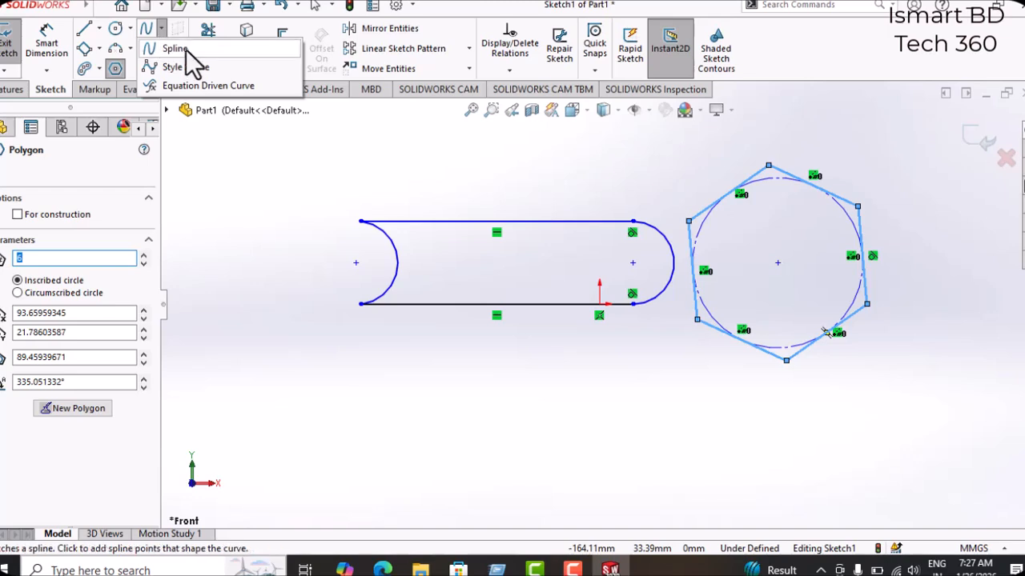
{"action": "left_click", "coordinate": [176, 49]}
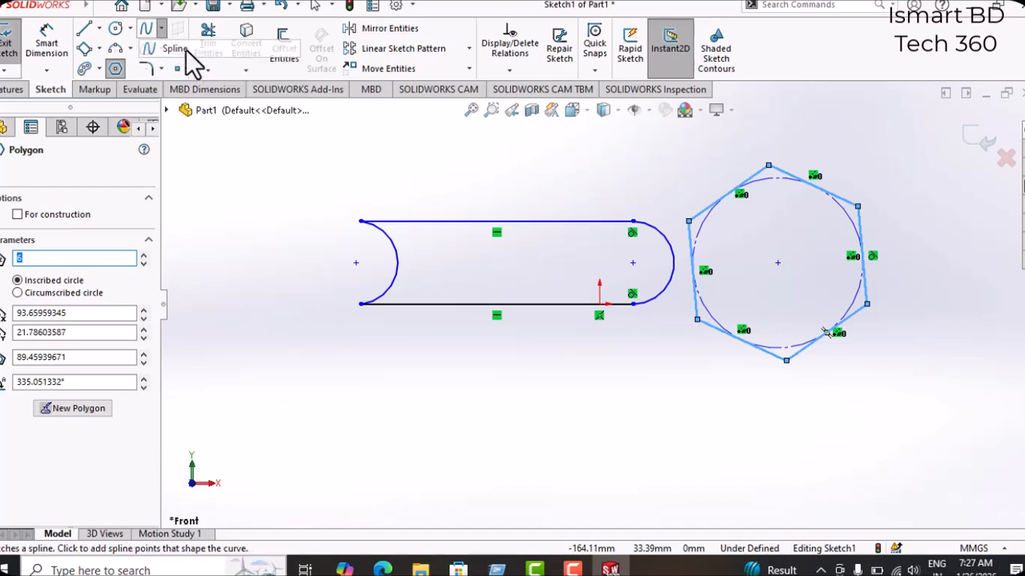
{"action": "left_click", "coordinate": [279, 457]}
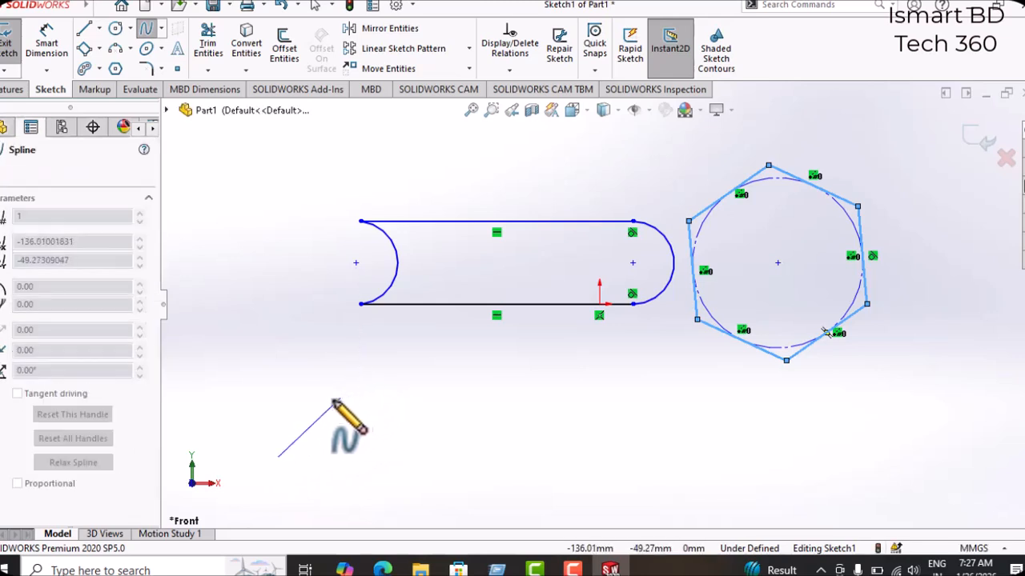
{"action": "left_click", "coordinate": [366, 390]}
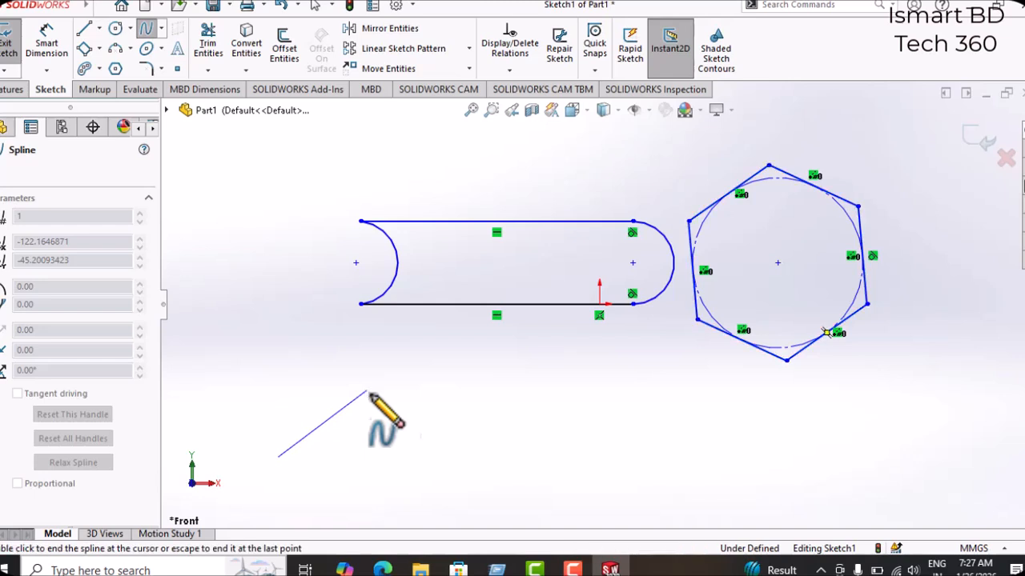
{"action": "left_click", "coordinate": [449, 462]}
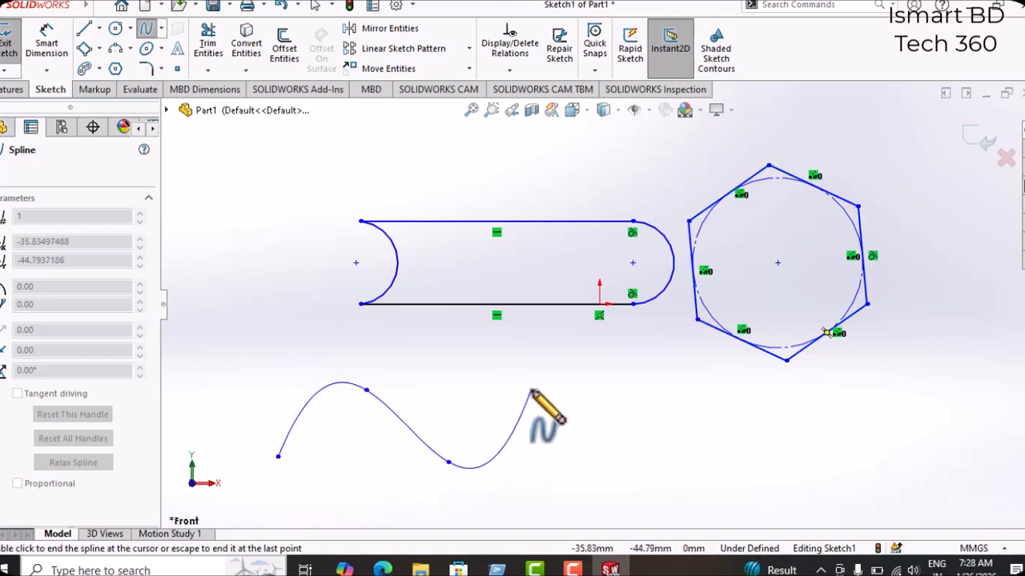
{"action": "left_click", "coordinate": [531, 391]}
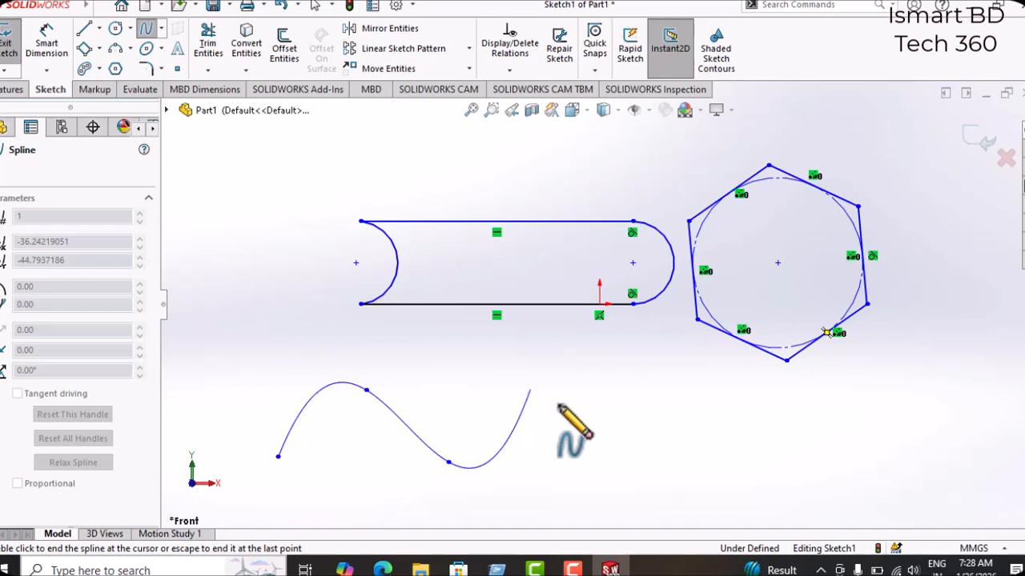
{"action": "left_click", "coordinate": [640, 457]}
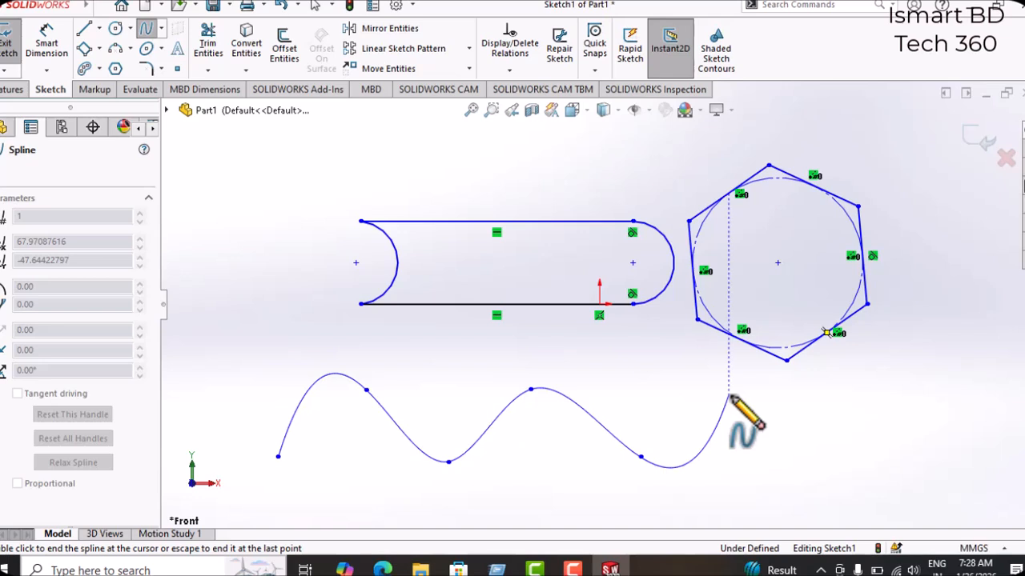
{"action": "scroll", "coordinate": [730, 397], "scroll_direction": "down", "scroll_amount": 2}
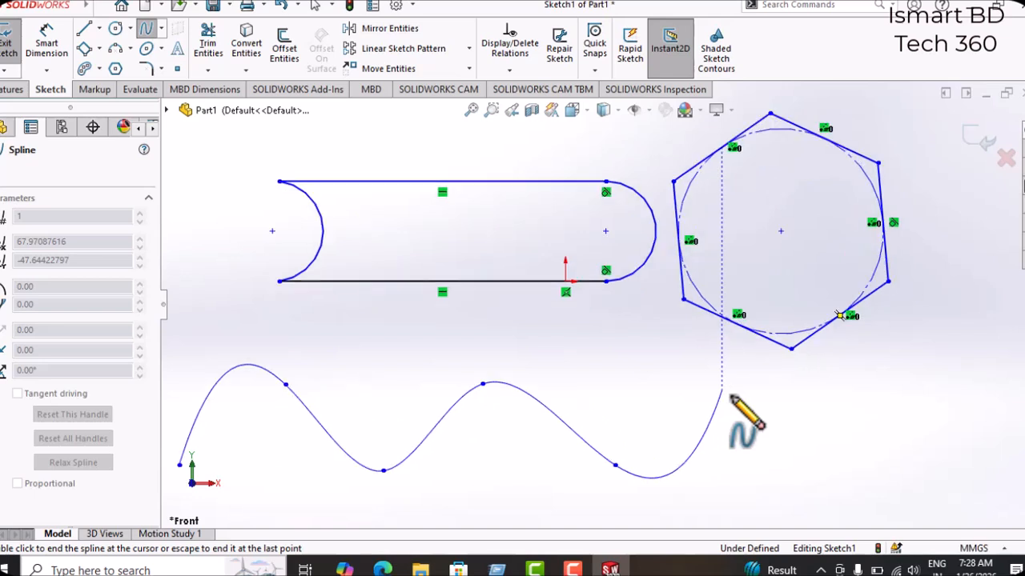
{"action": "scroll", "coordinate": [730, 397], "scroll_direction": "up", "scroll_amount": 3}
{"action": "left_click", "coordinate": [684, 364]}
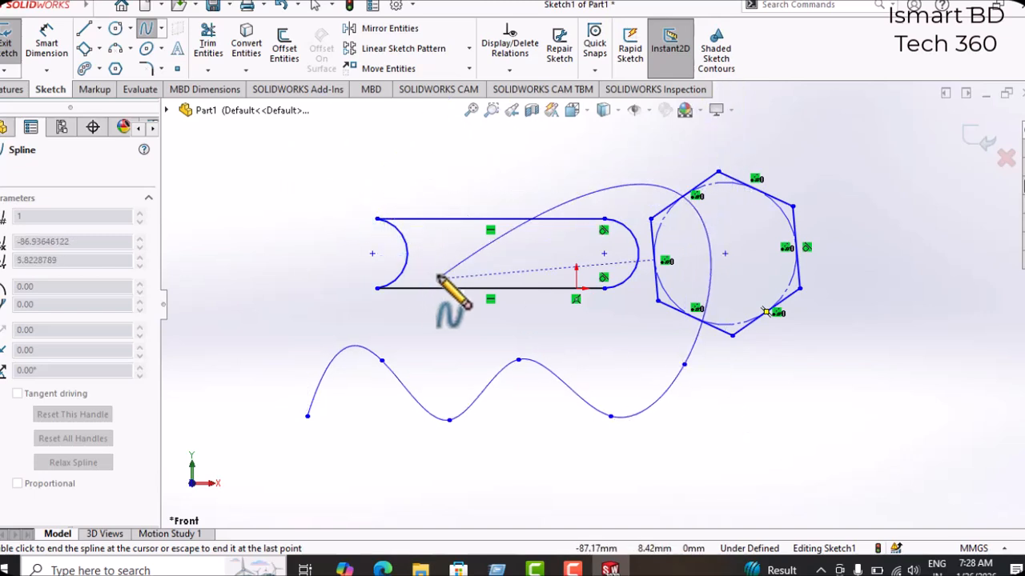
{"action": "key", "text": "Escape"}
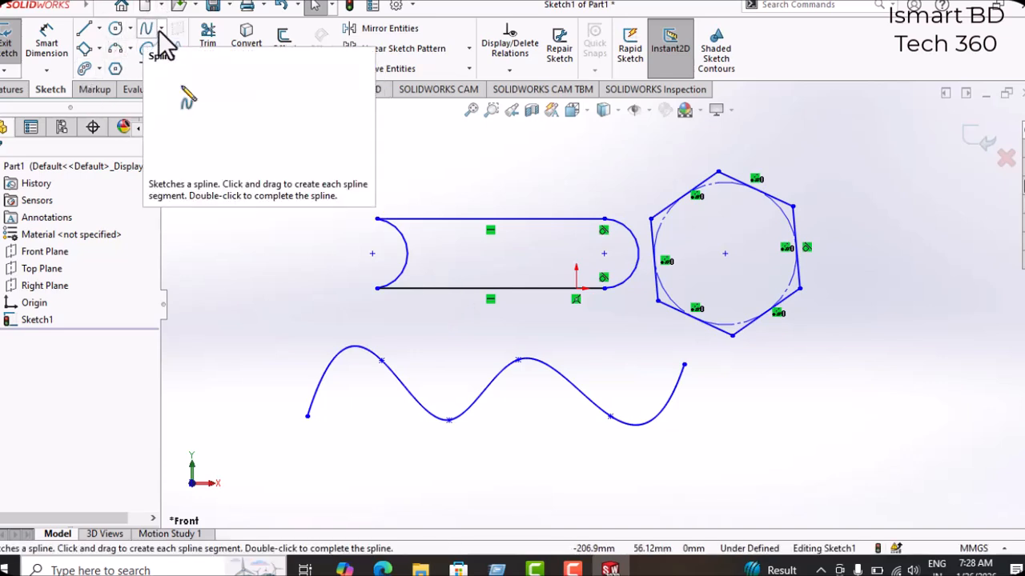
Sketch a horizontal ellipse with radii of about 101 and 51 mm, centered at about X 147, Y -72 mm below the hexagon
{"action": "left_click", "coordinate": [161, 31]}
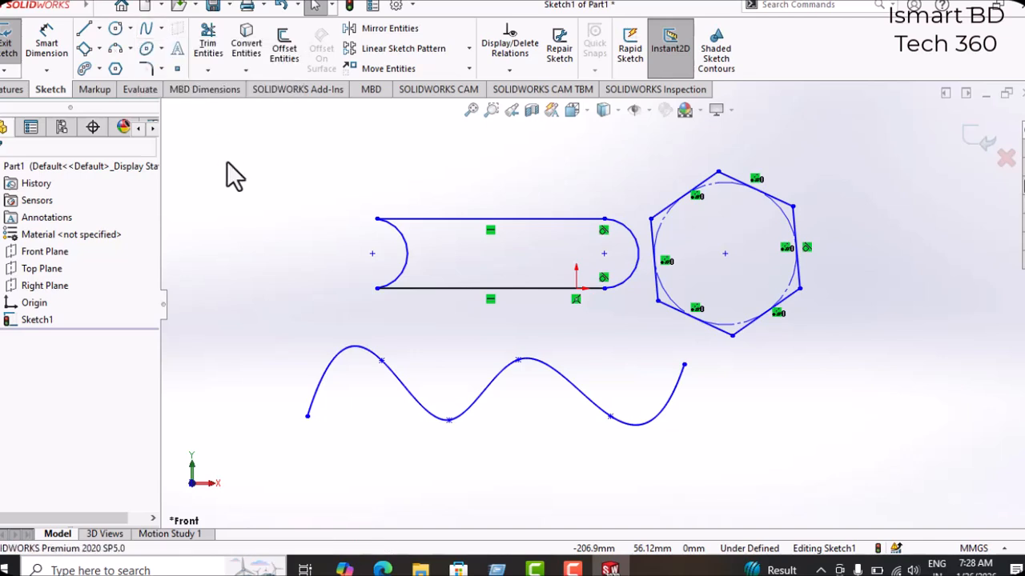
{"action": "left_click", "coordinate": [162, 50]}
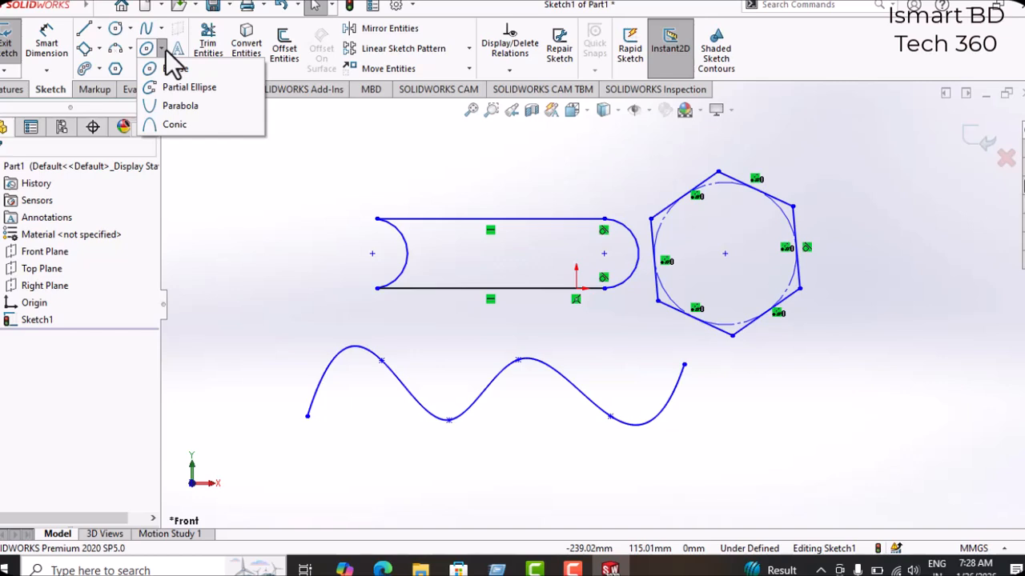
{"action": "left_click", "coordinate": [171, 69]}
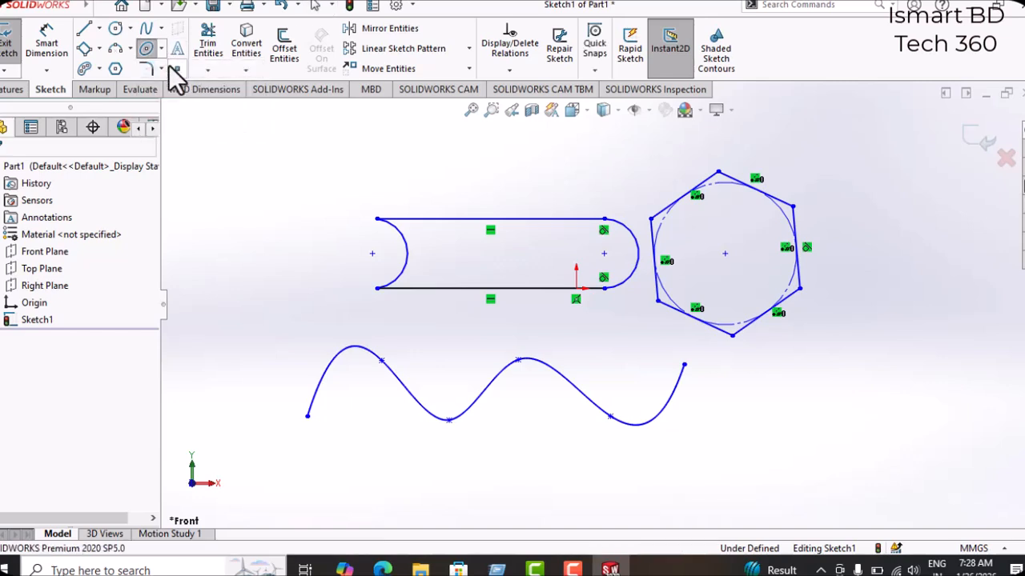
{"action": "left_click", "coordinate": [175, 71]}
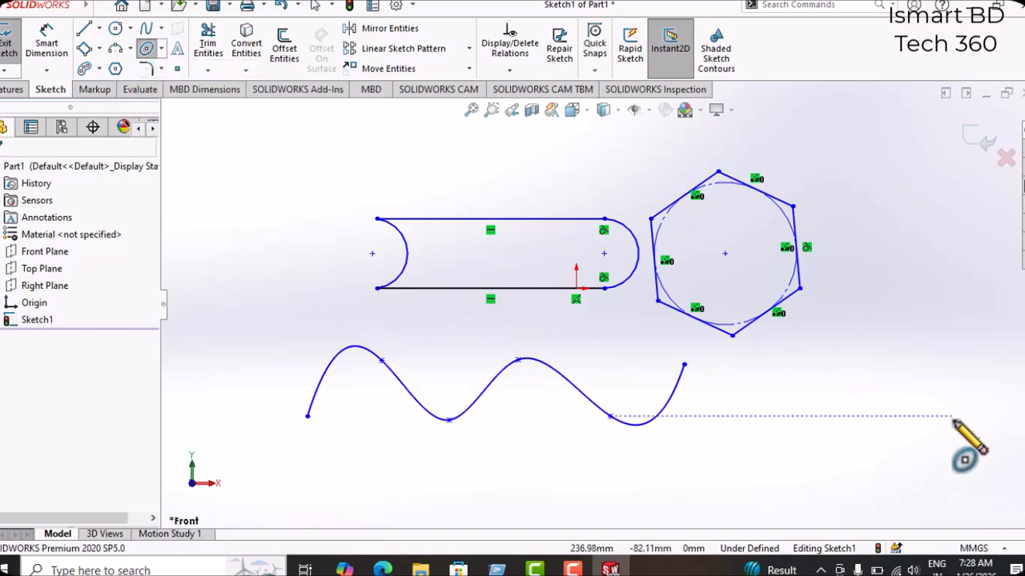
{"action": "left_click", "coordinate": [811, 406]}
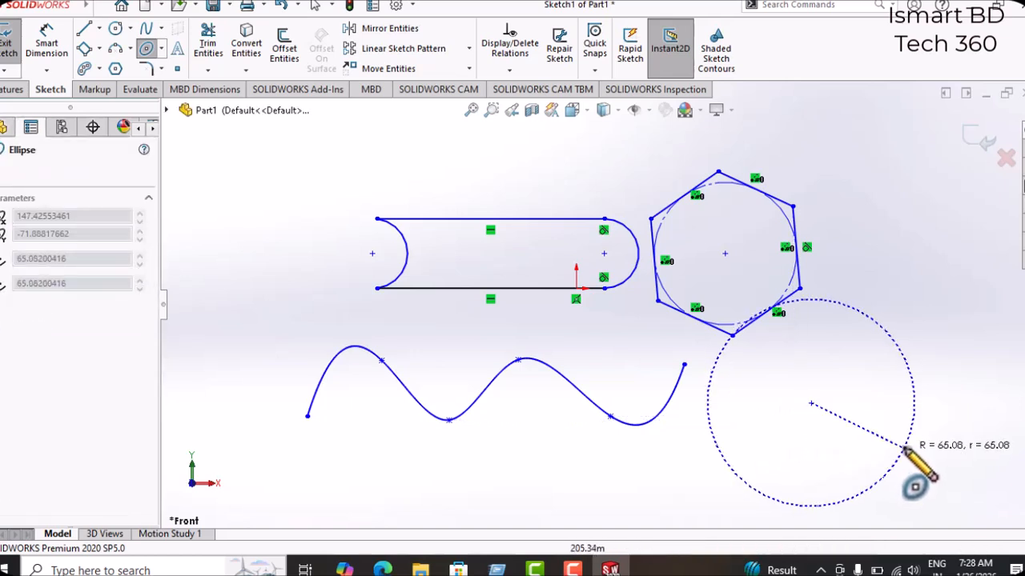
{"action": "left_click", "coordinate": [971, 402]}
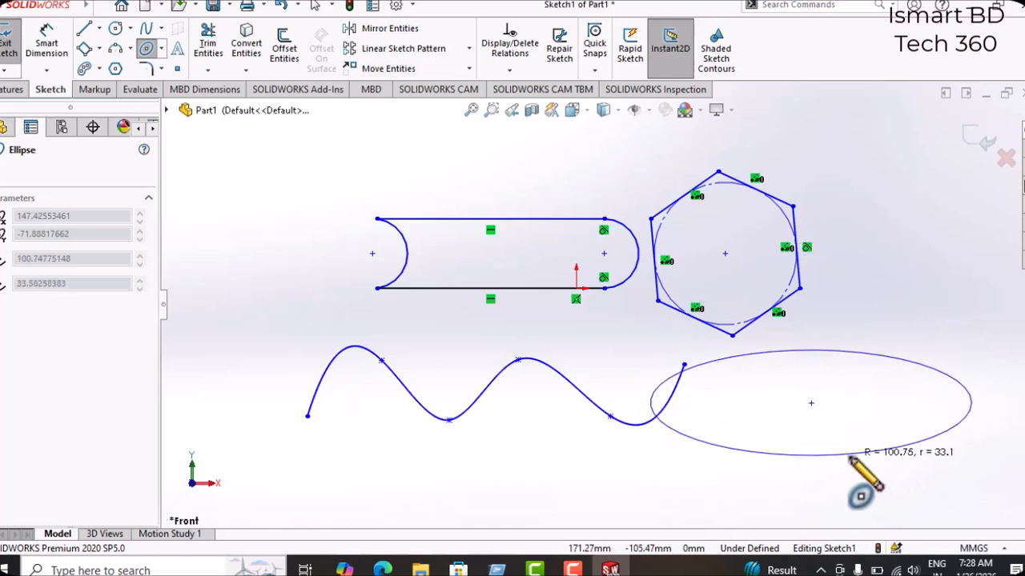
{"action": "left_click", "coordinate": [817, 485]}
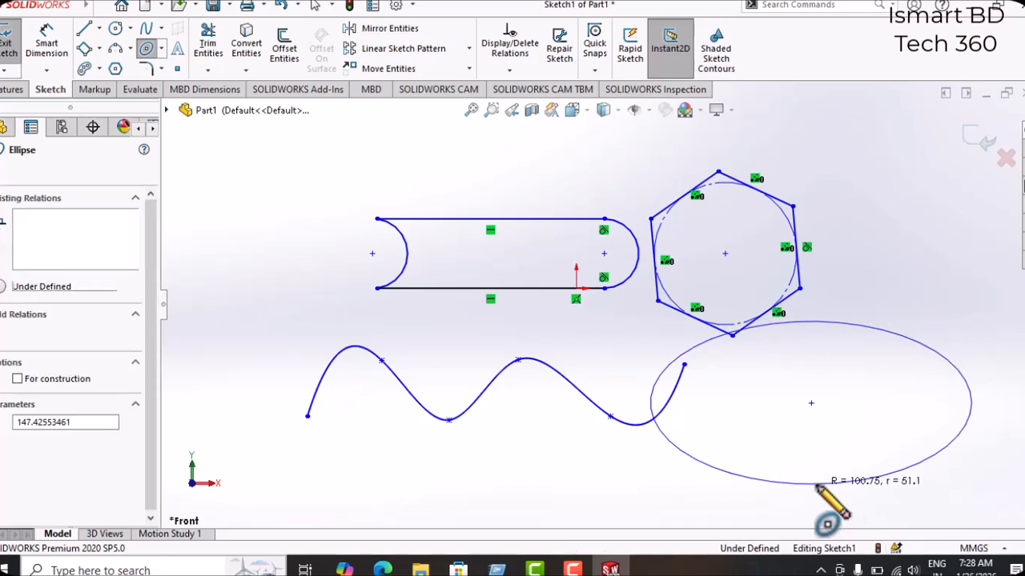
{"action": "key", "text": "Escape"}
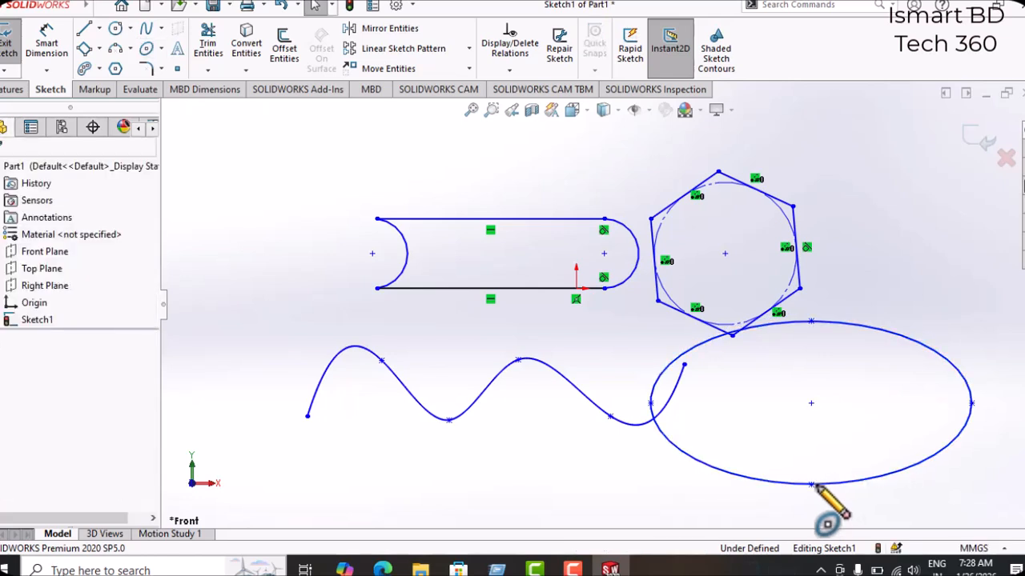
Sketch a closed rectangle of four connected lines, about 87 by 60 mm, up and to the left of the line-and-arc profile
{"action": "left_click", "coordinate": [161, 70]}
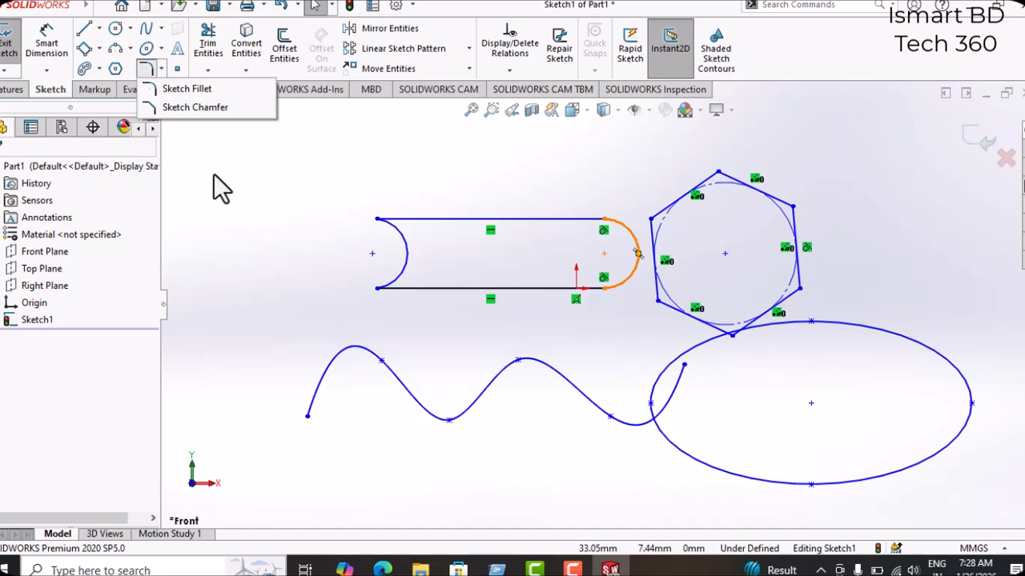
{"action": "left_click", "coordinate": [98, 29]}
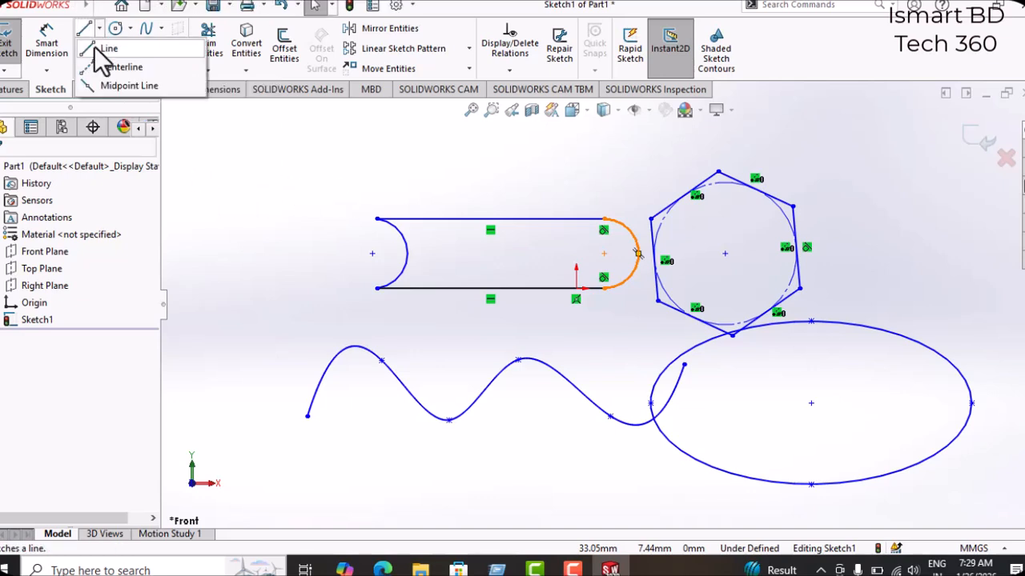
{"action": "left_click", "coordinate": [106, 49]}
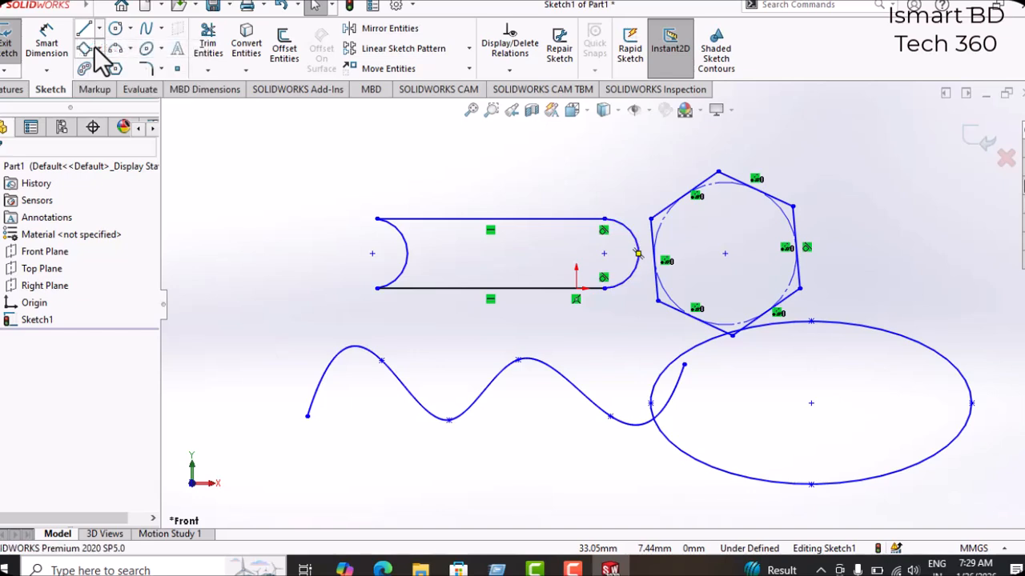
{"action": "left_click", "coordinate": [203, 158]}
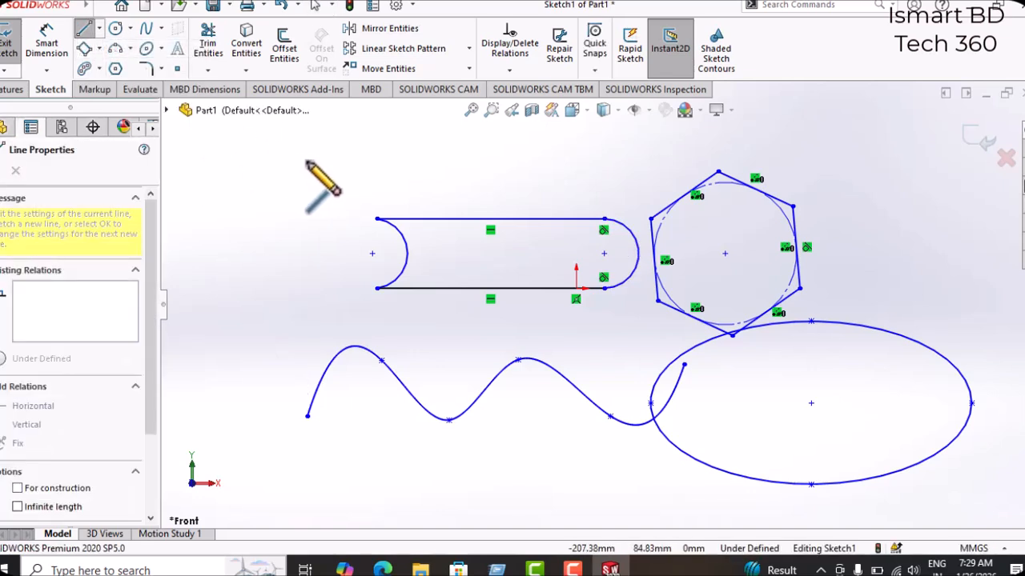
{"action": "left_click", "coordinate": [341, 157]}
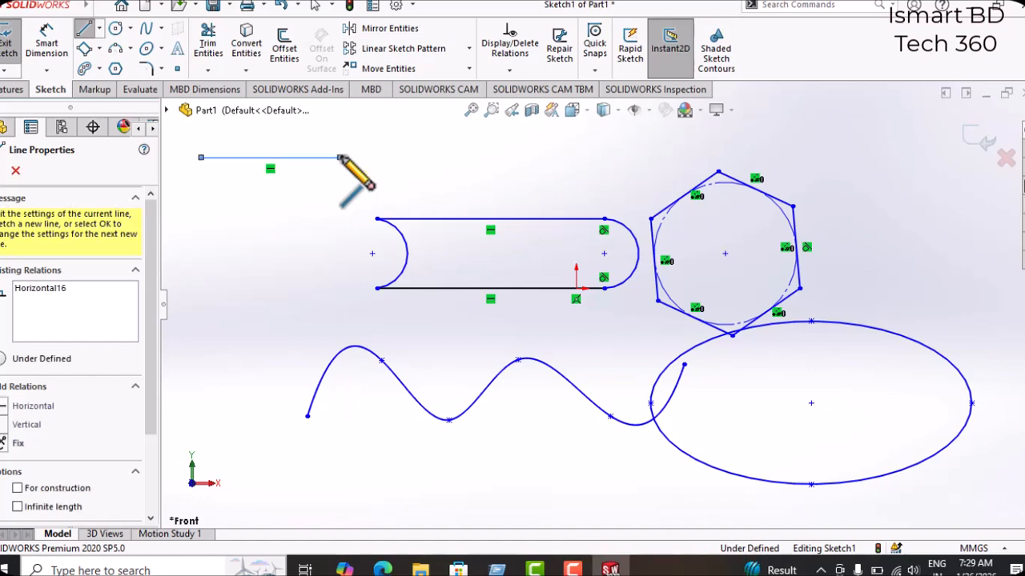
{"action": "left_click", "coordinate": [340, 253]}
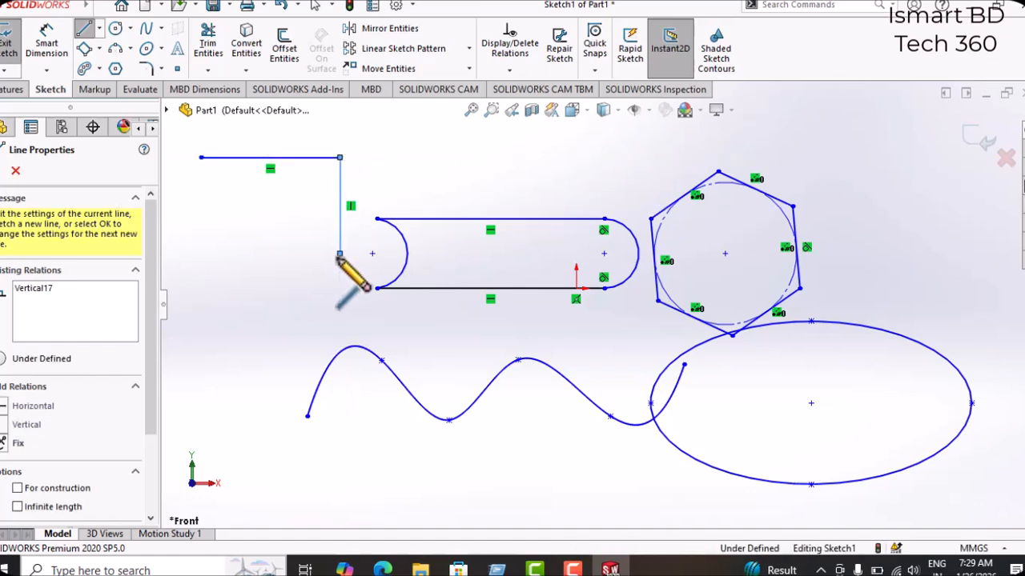
{"action": "left_click", "coordinate": [202, 254]}
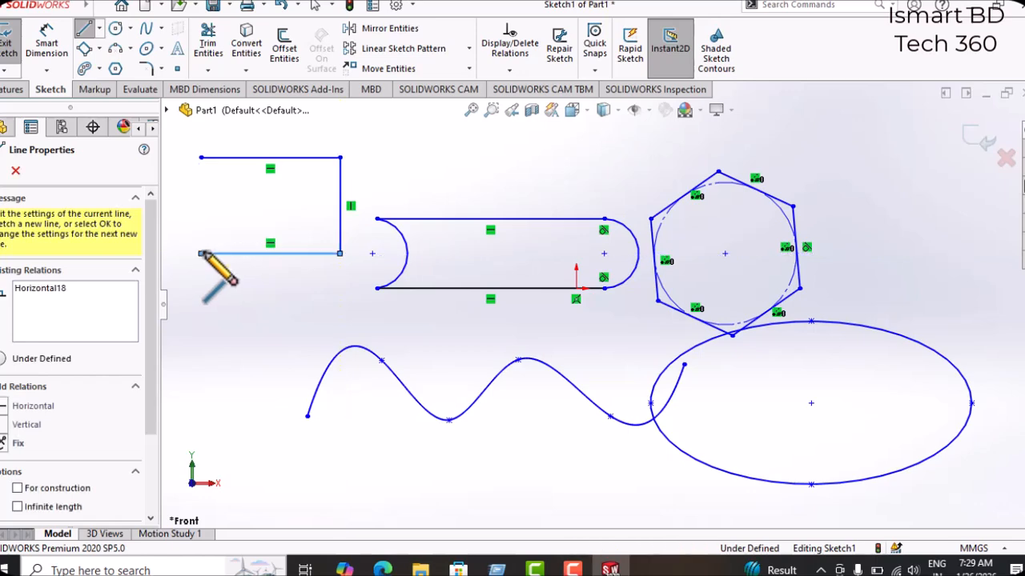
{"action": "left_click", "coordinate": [201, 157]}
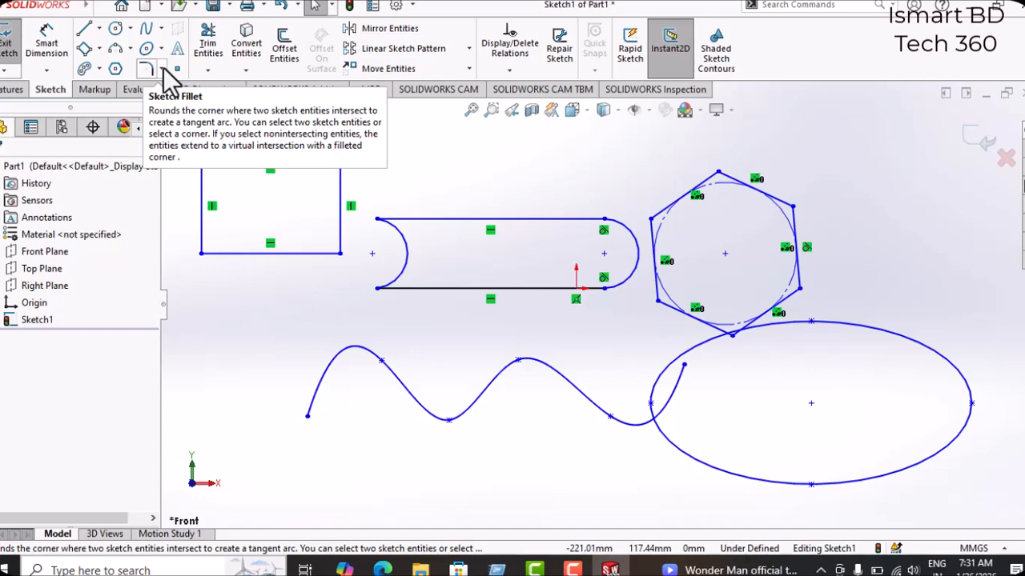
Round the rectangle's upper-right corner with a 20 mm Sketch Fillet
{"action": "left_click", "coordinate": [163, 69]}
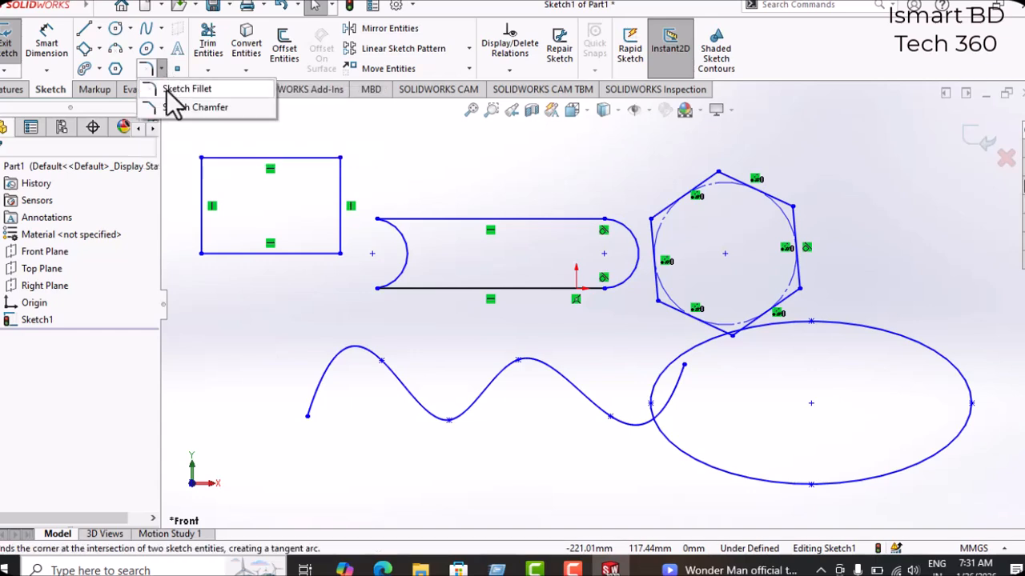
{"action": "left_click", "coordinate": [166, 90]}
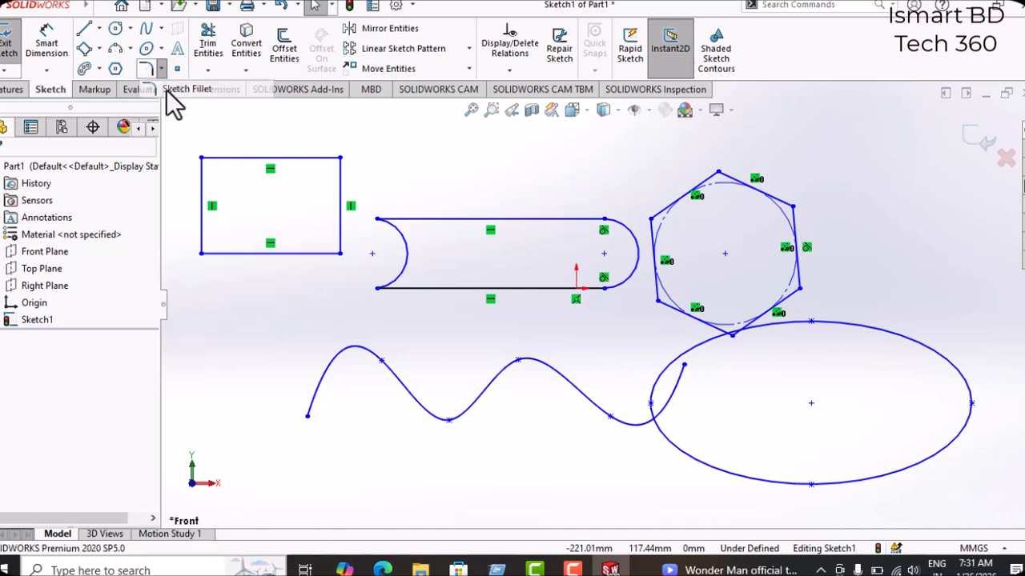
{"action": "left_click", "coordinate": [325, 162]}
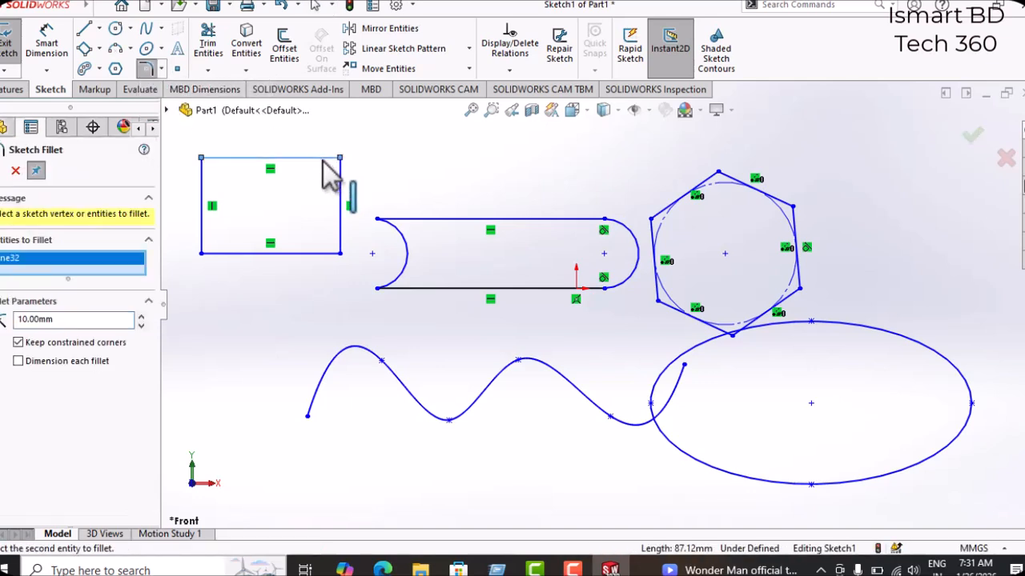
{"action": "left_click", "coordinate": [340, 200]}
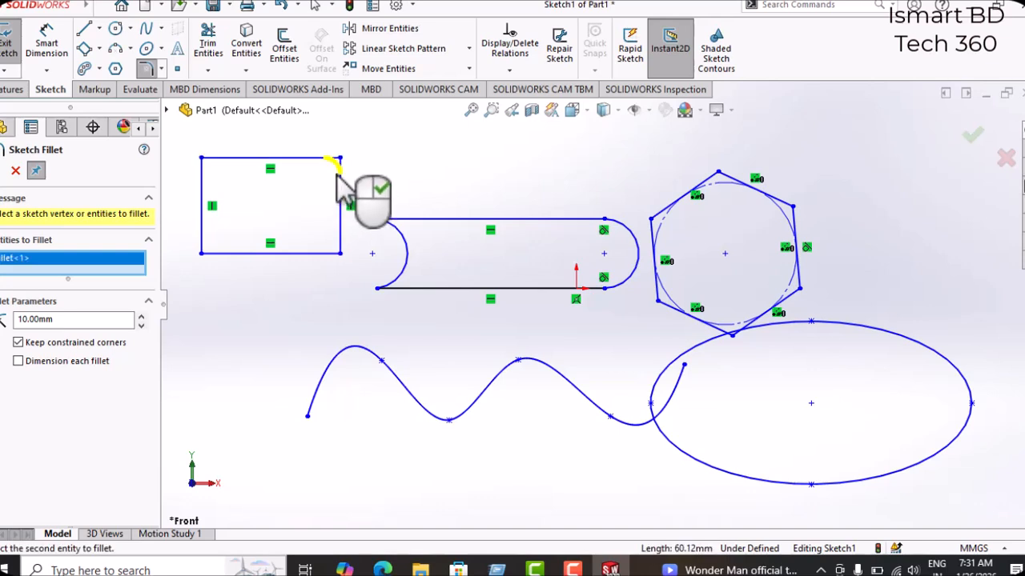
{"action": "left_click", "coordinate": [74, 320]}
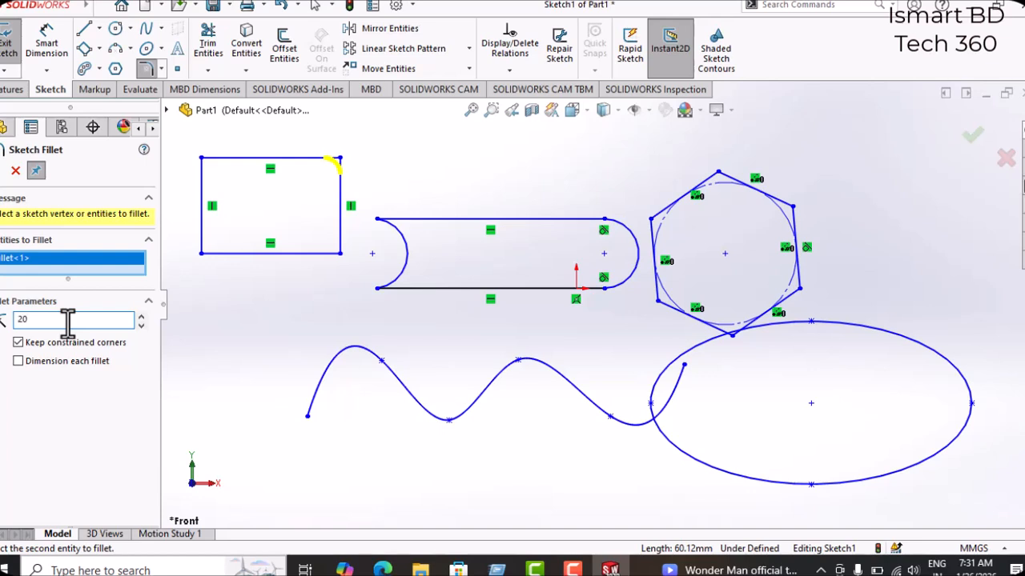
{"action": "type", "text": "20"}
{"action": "key", "text": "Return"}
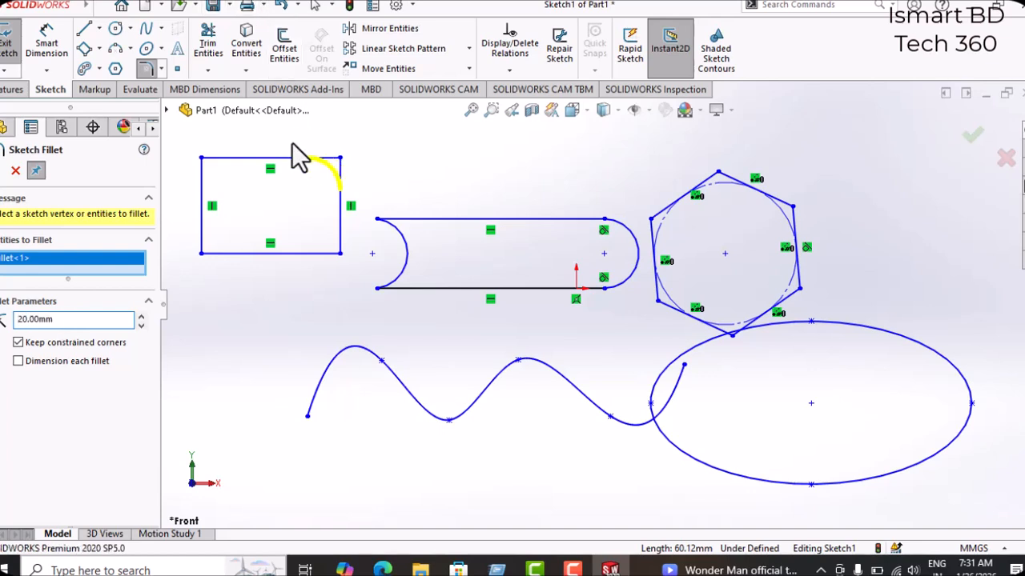
{"action": "left_click", "coordinate": [3, 173]}
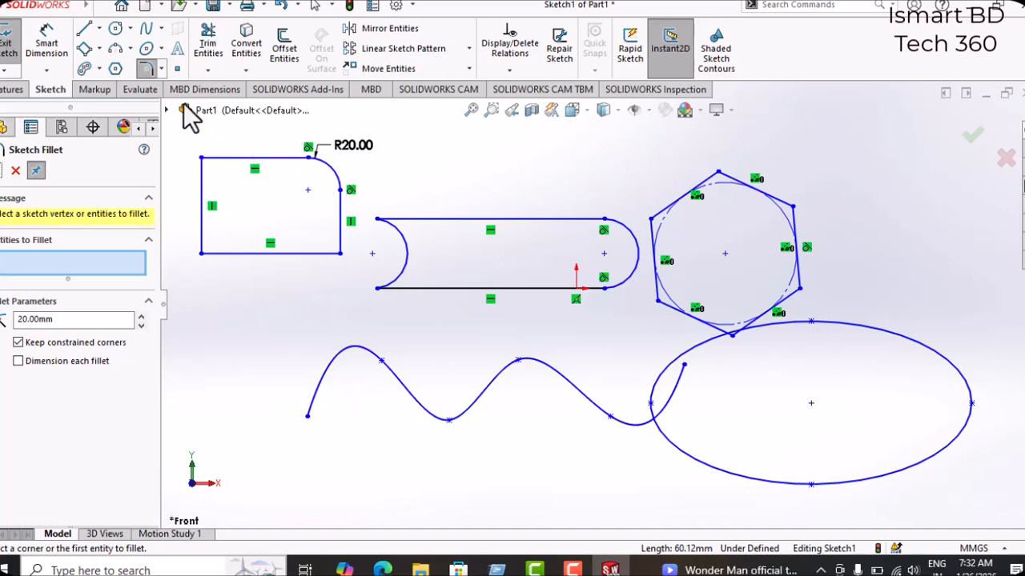
{"action": "key", "text": "Escape"}
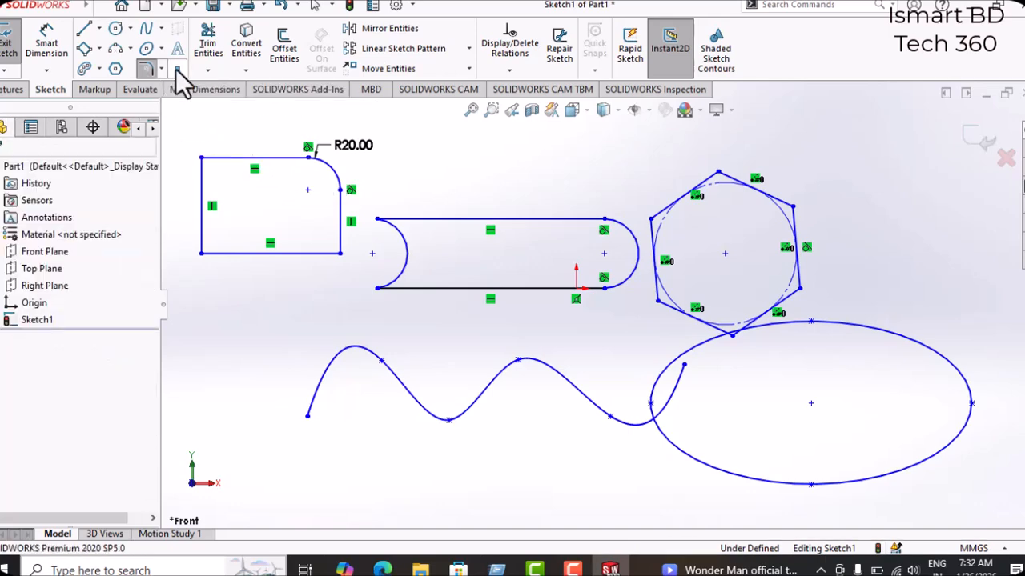
Bevel the rectangle's lower-left corner with a 10 mm equal-distance Sketch Chamfer
{"action": "left_click", "coordinate": [160, 69]}
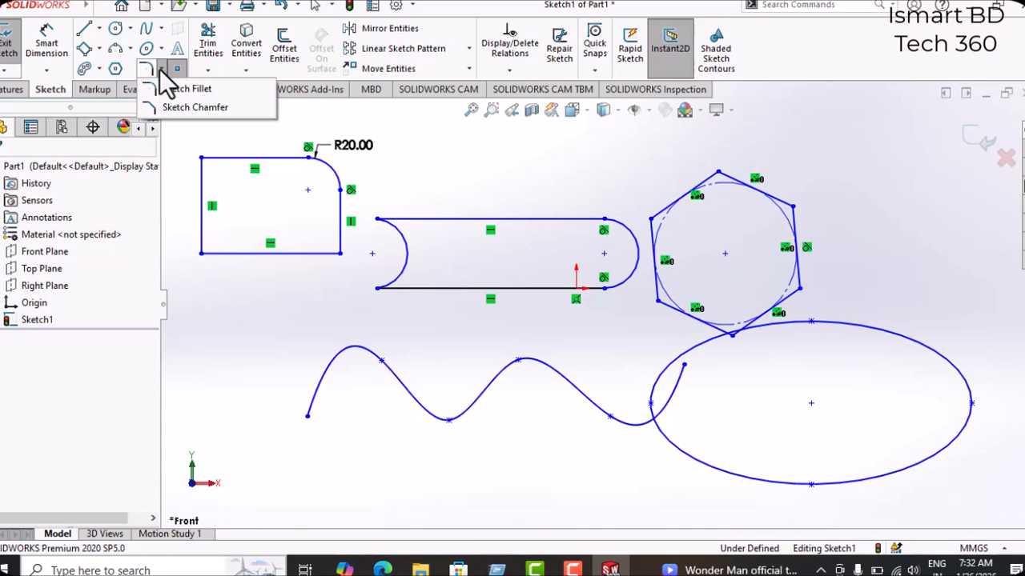
{"action": "left_click", "coordinate": [184, 107]}
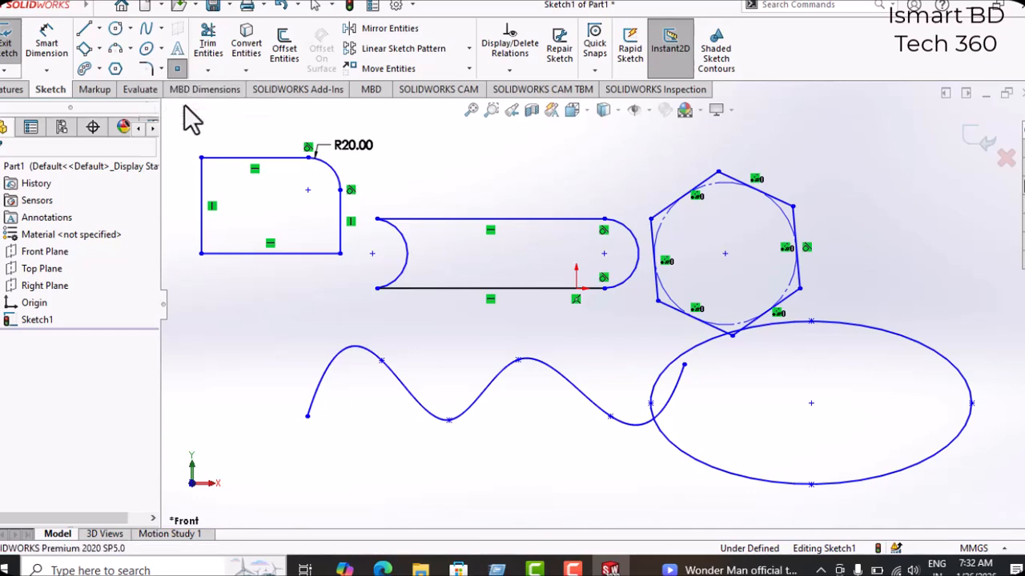
{"action": "left_click", "coordinate": [202, 232]}
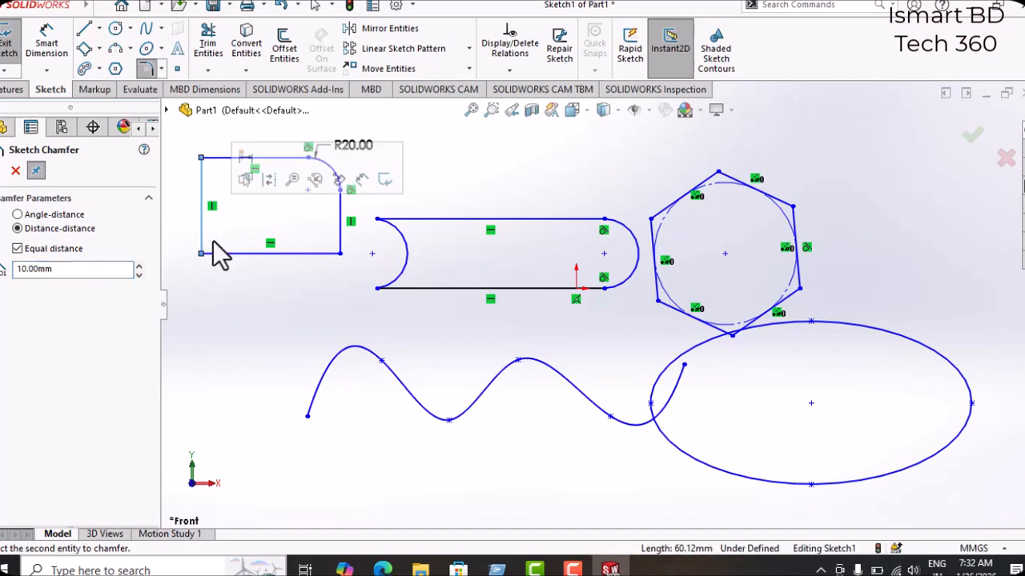
{"action": "left_click", "coordinate": [235, 254]}
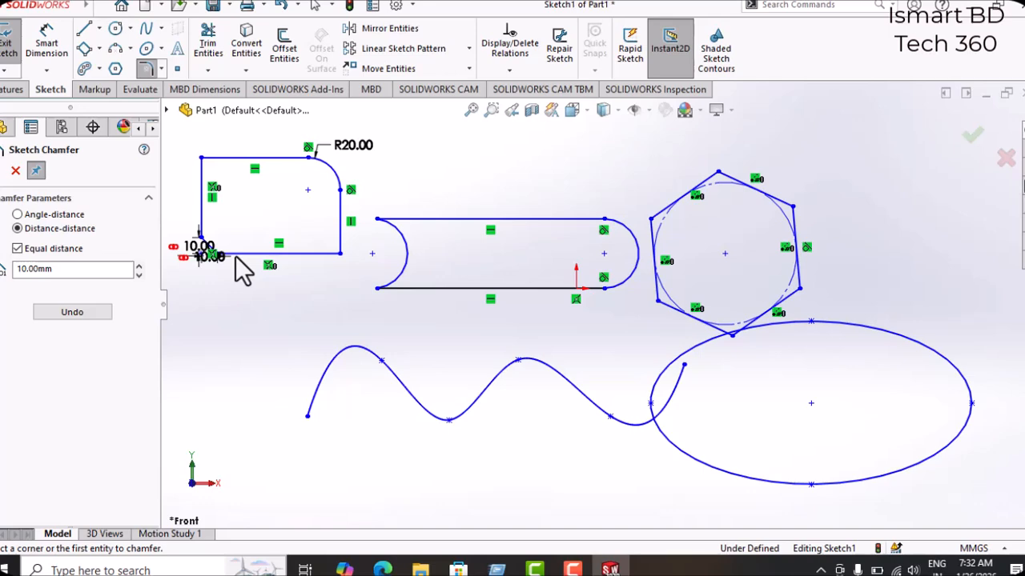
{"action": "scroll", "coordinate": [240, 272], "scroll_direction": "down", "scroll_amount": 3}
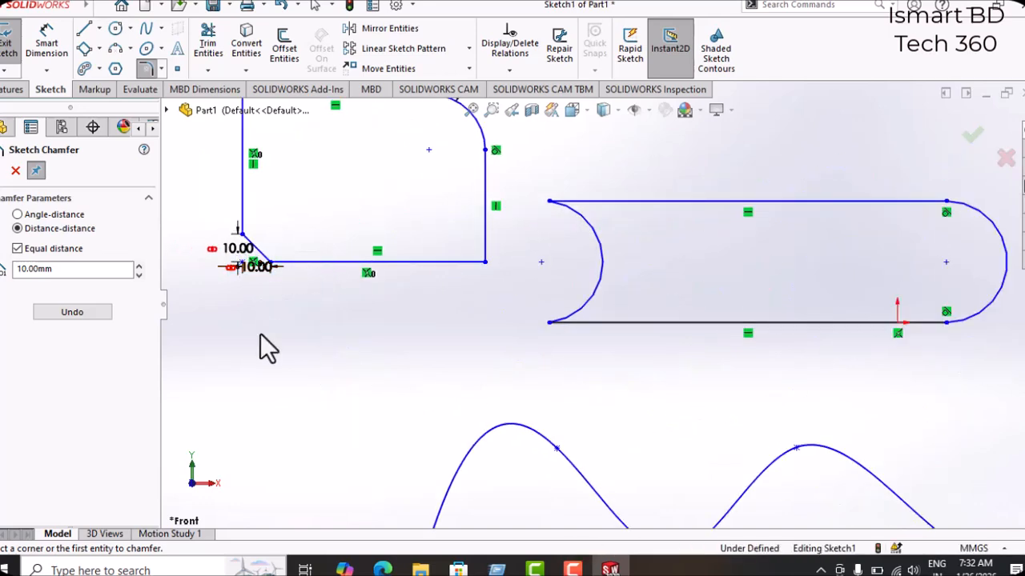
Set the Sketch Chamfer distance to 15 mm and open the existing corner chamfer's vertical and horizontal dimensions for editing
{"action": "left_click", "coordinate": [71, 270]}
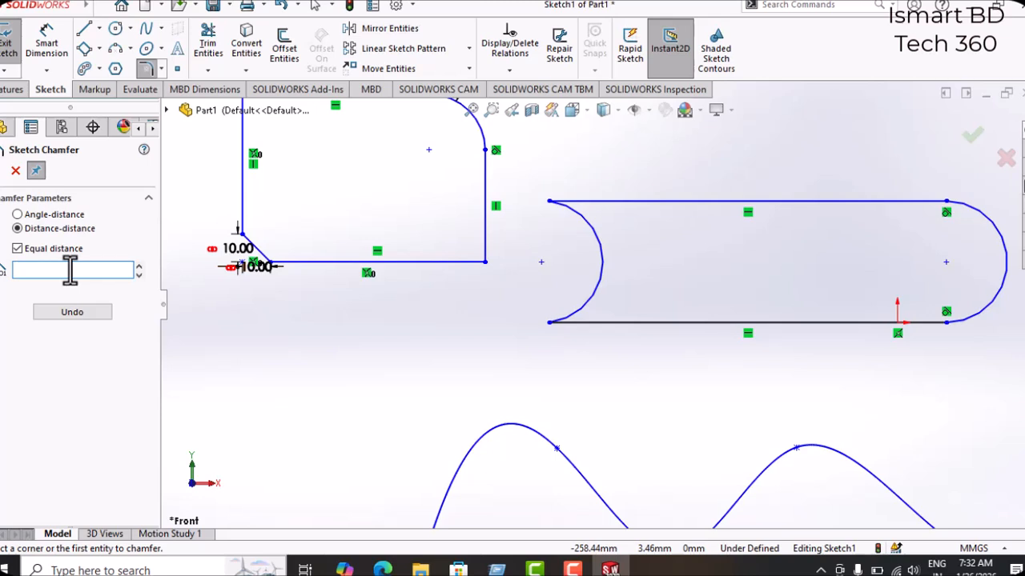
{"action": "type", "text": "15"}
{"action": "key", "text": "Return"}
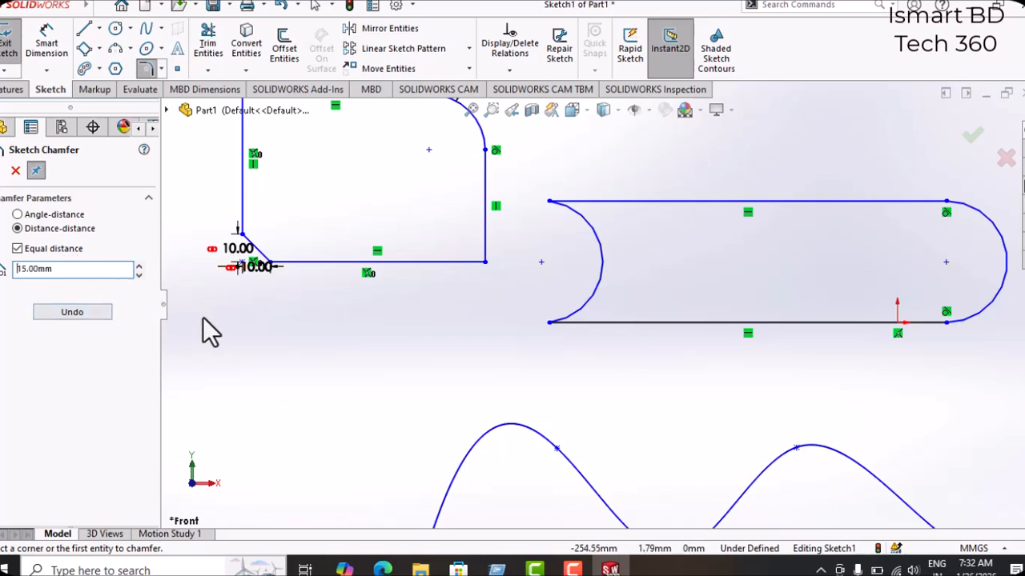
{"action": "left_click", "coordinate": [244, 251]}
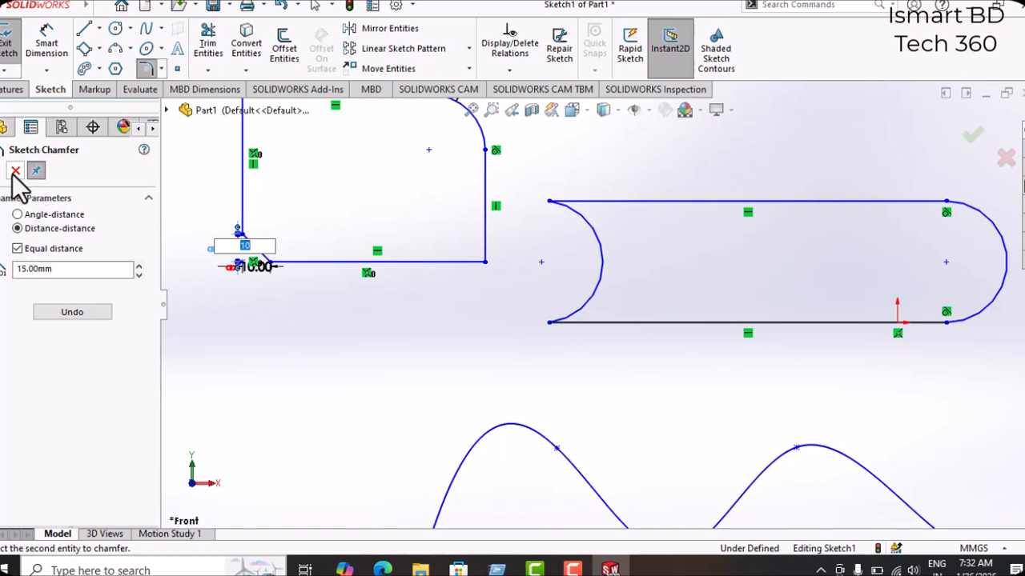
{"action": "left_click", "coordinate": [265, 279]}
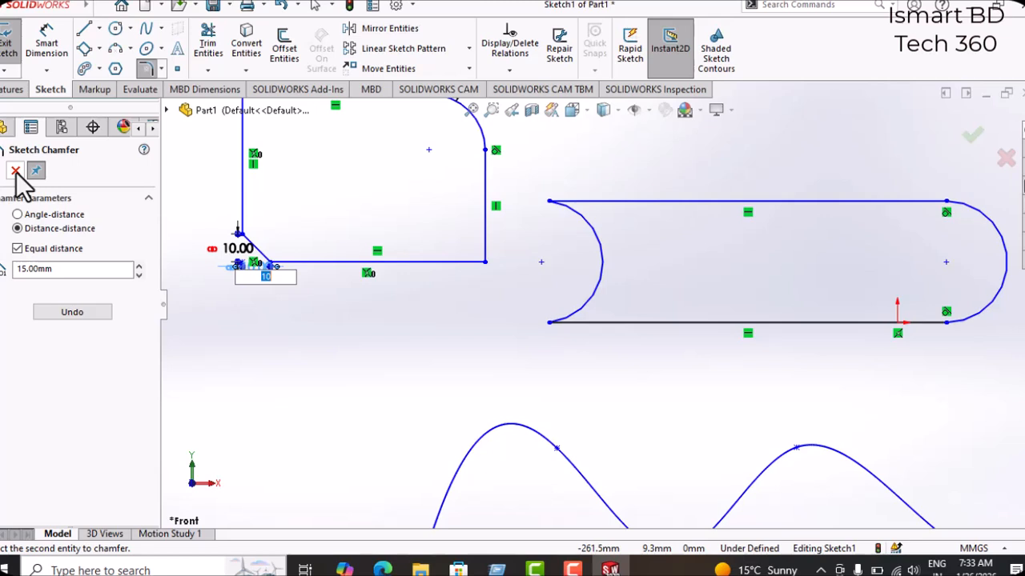
{"action": "scroll", "coordinate": [324, 256], "scroll_direction": "down", "scroll_amount": 2}
{"action": "scroll", "coordinate": [323, 256], "scroll_direction": "up", "scroll_amount": 5}
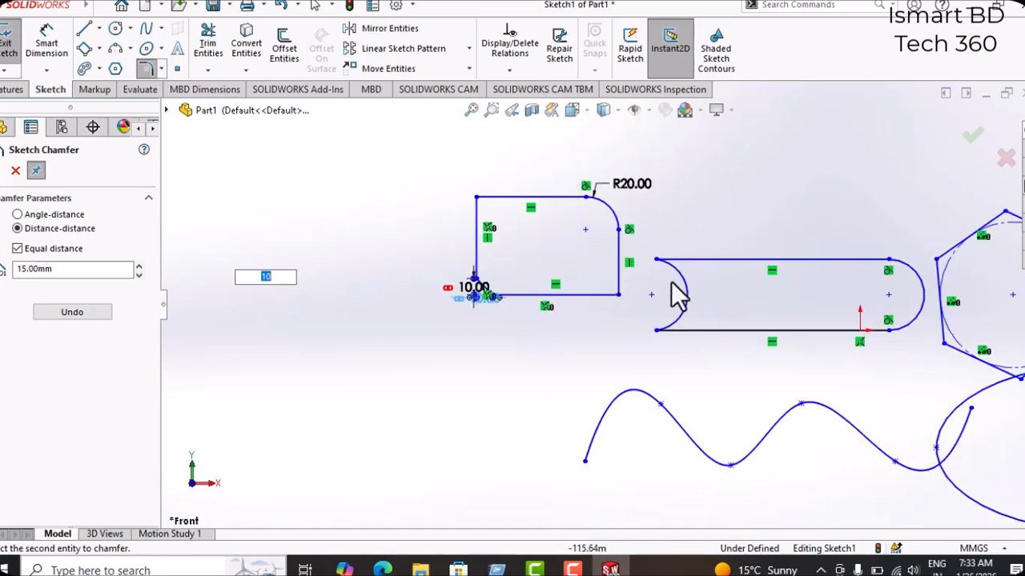